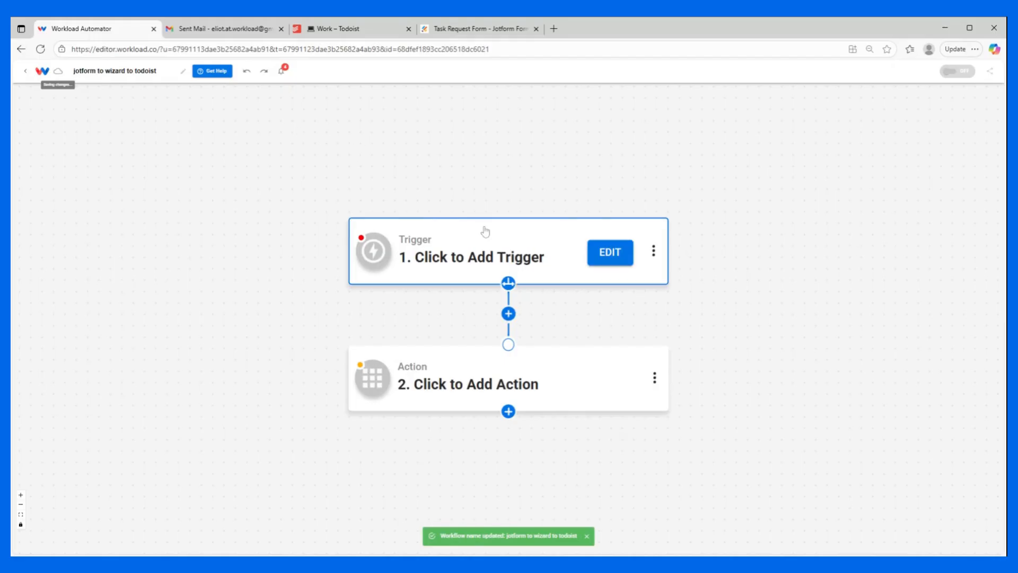
Step: Set the workflow's trigger app to Jotform with the New Form Submission event
left_click(457, 241)
type("jo")
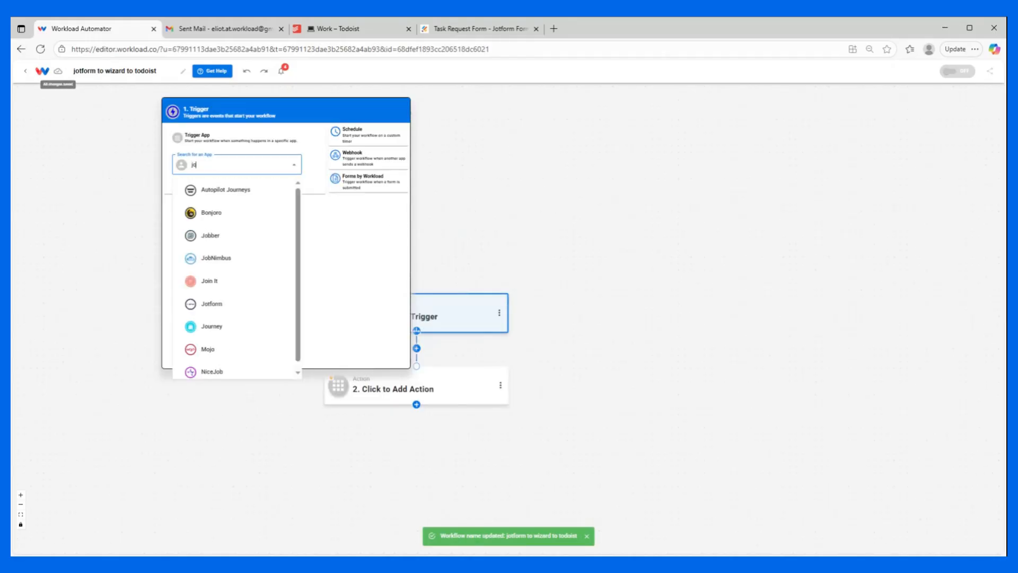
type("tform")
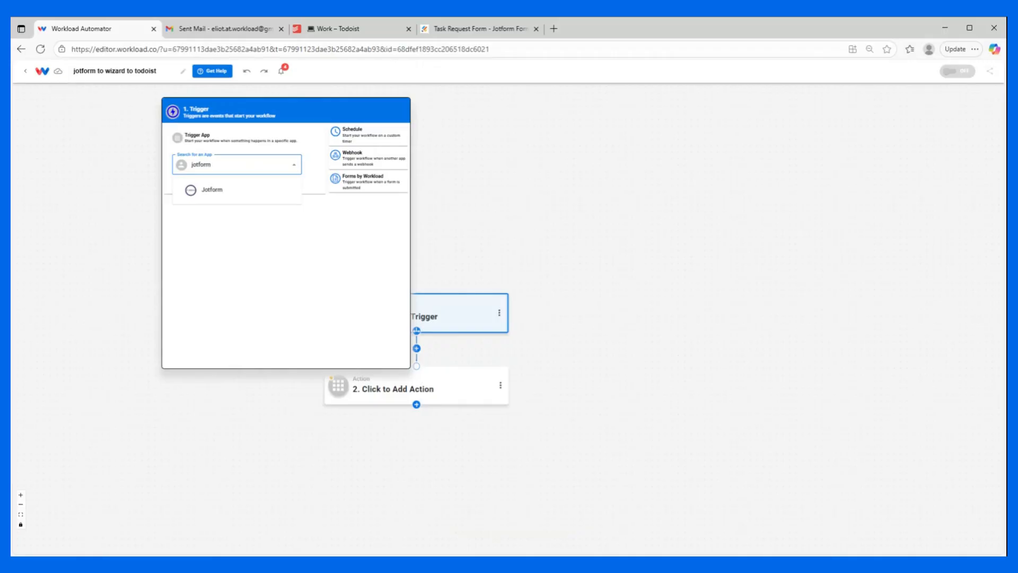
left_click(252, 191)
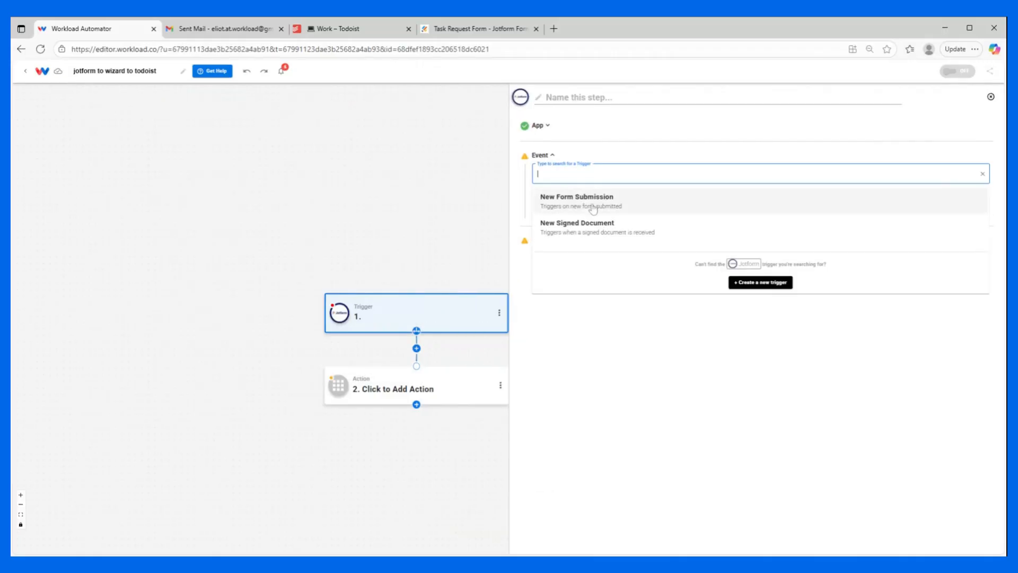
left_click(592, 209)
left_click(592, 207)
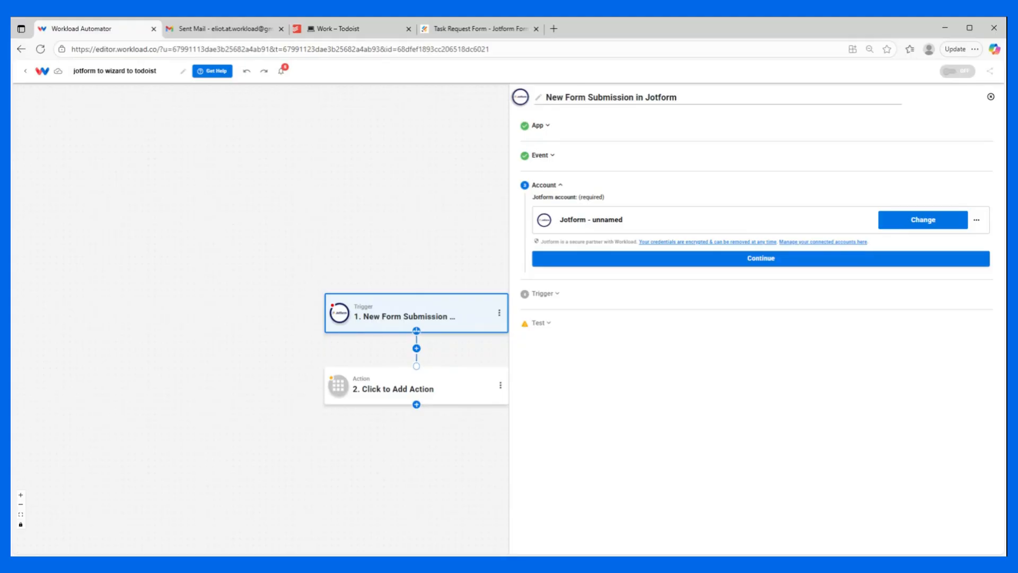
Step: Accept the connected Jotform account and choose Task Request Form as the trigger's form
left_click(604, 260)
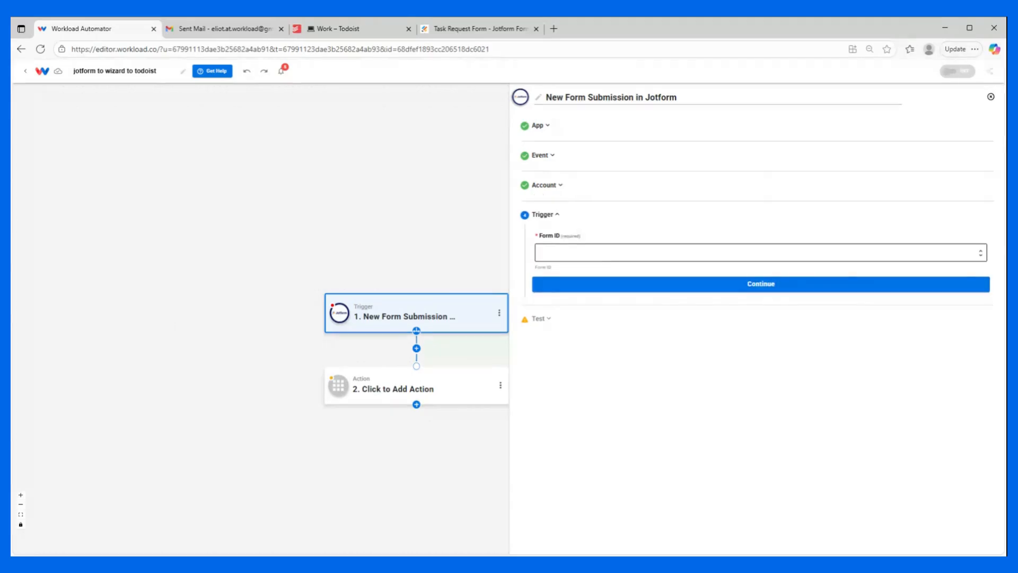
left_click(604, 253)
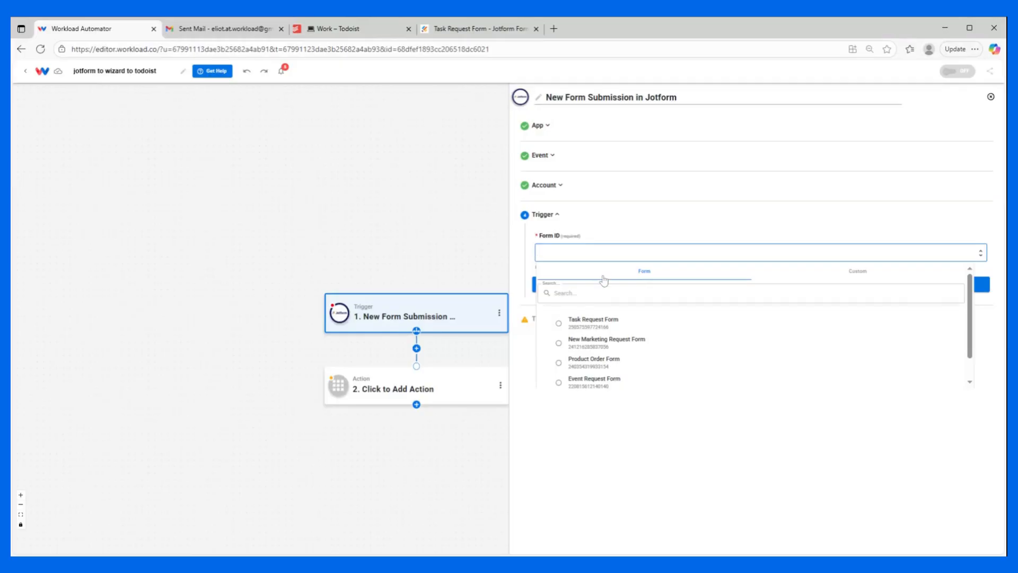
left_click(595, 323)
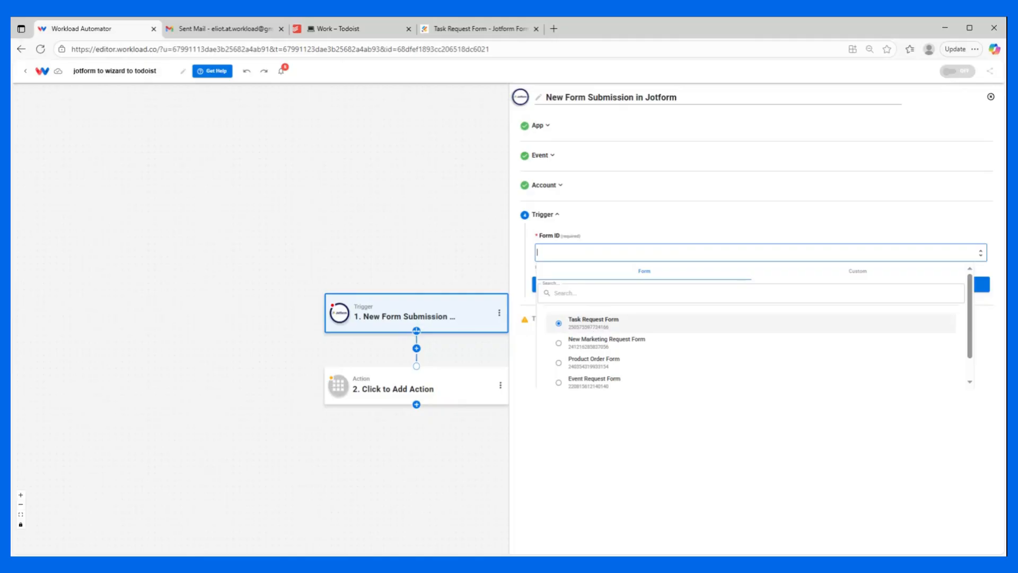
left_click(593, 324)
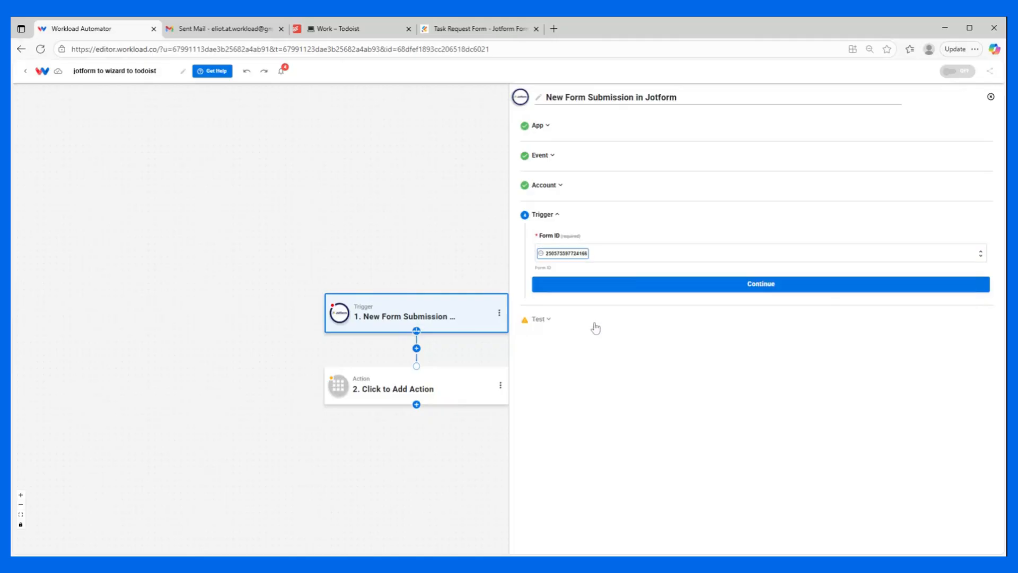
left_click(752, 287)
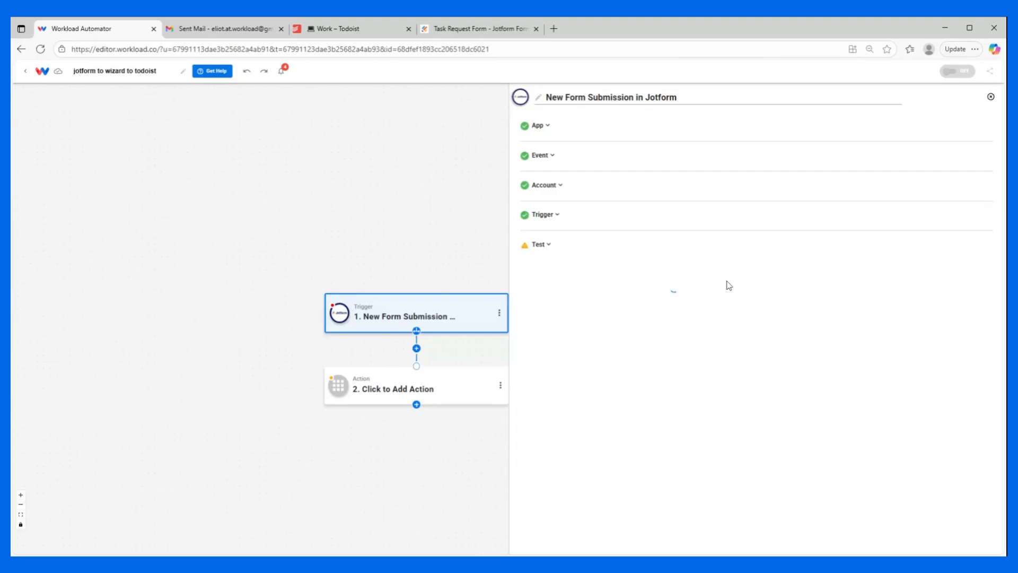
Step: Test the Jotform trigger and review the data fields of the sample form submission
left_click(630, 332)
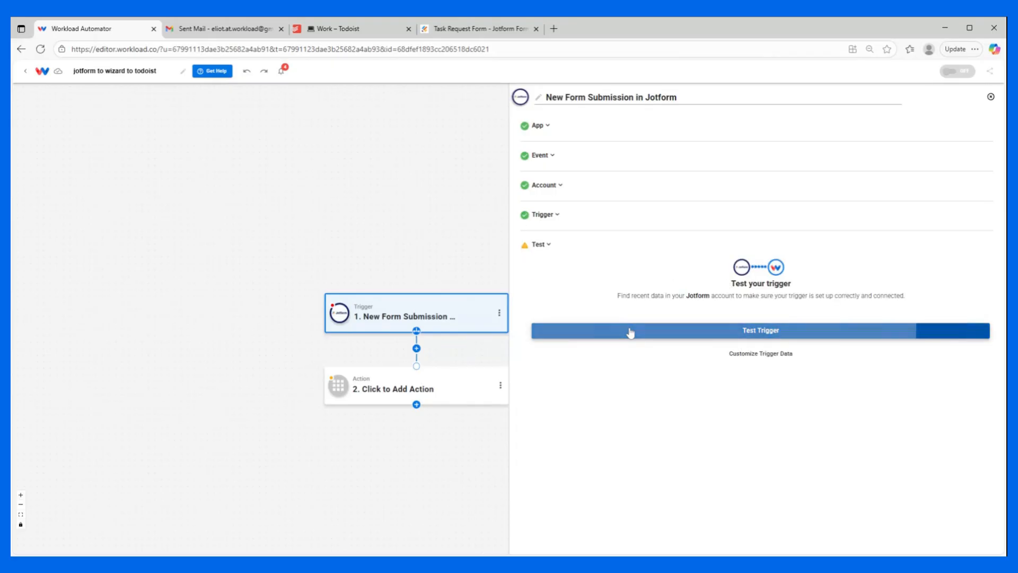
scroll(612, 400, "down", 1)
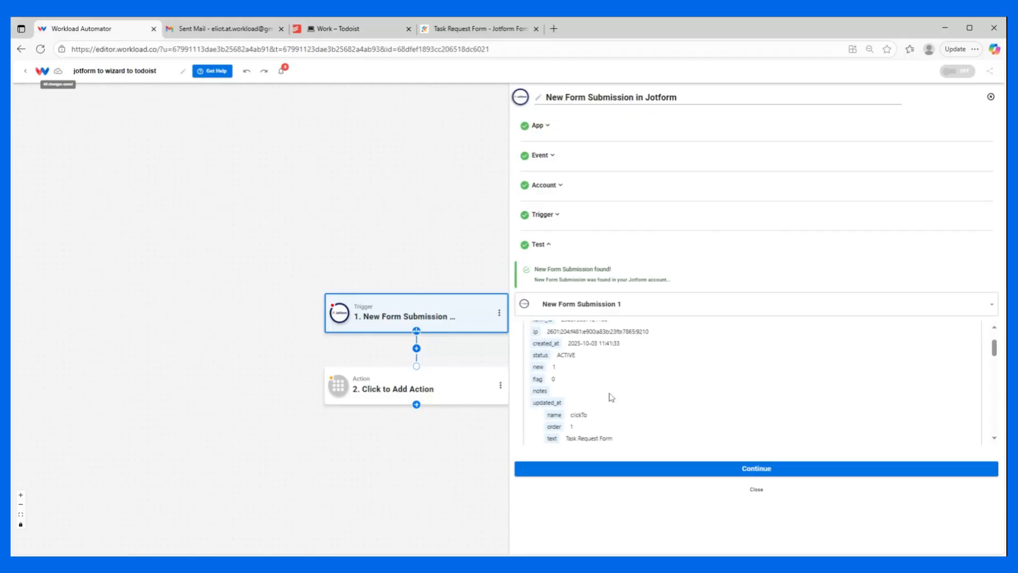
scroll(609, 392, "down", 4)
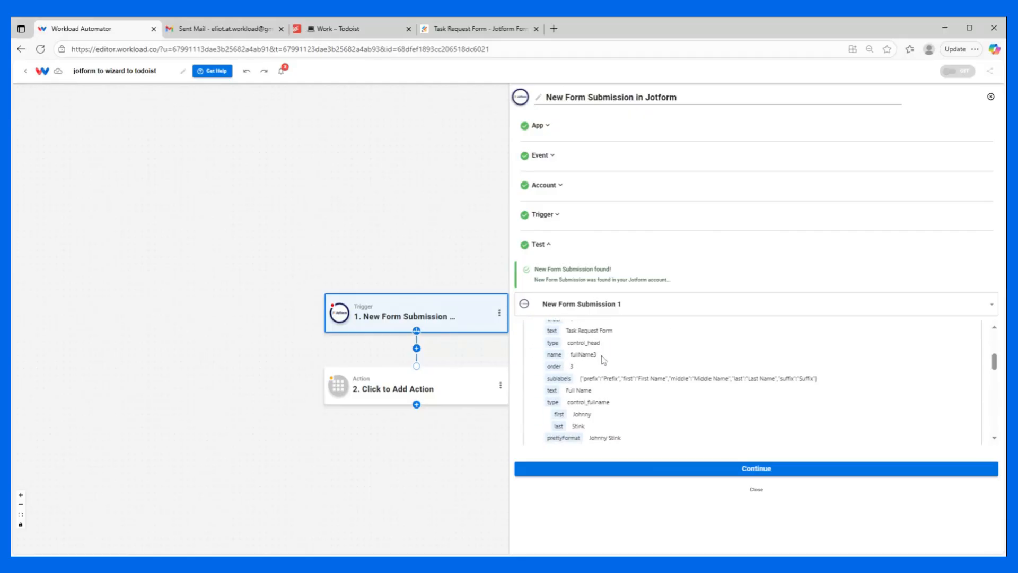
scroll(604, 360, "down", 3)
scroll(603, 360, "up", 5)
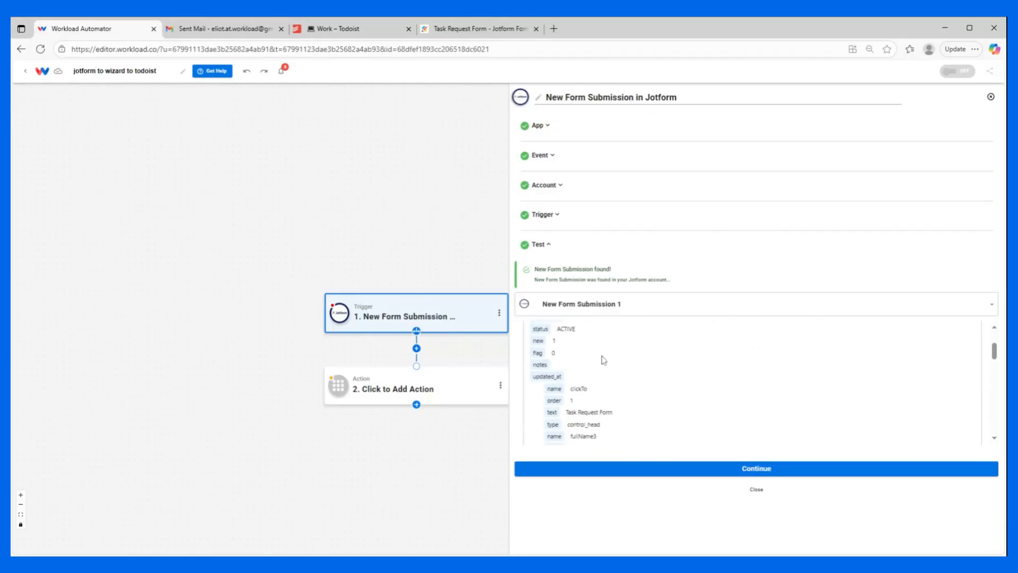
scroll(604, 360, "up", 2)
Step: Examine the sample submission's raw console output, including the answers object and its nested full name answer
left_click(599, 329)
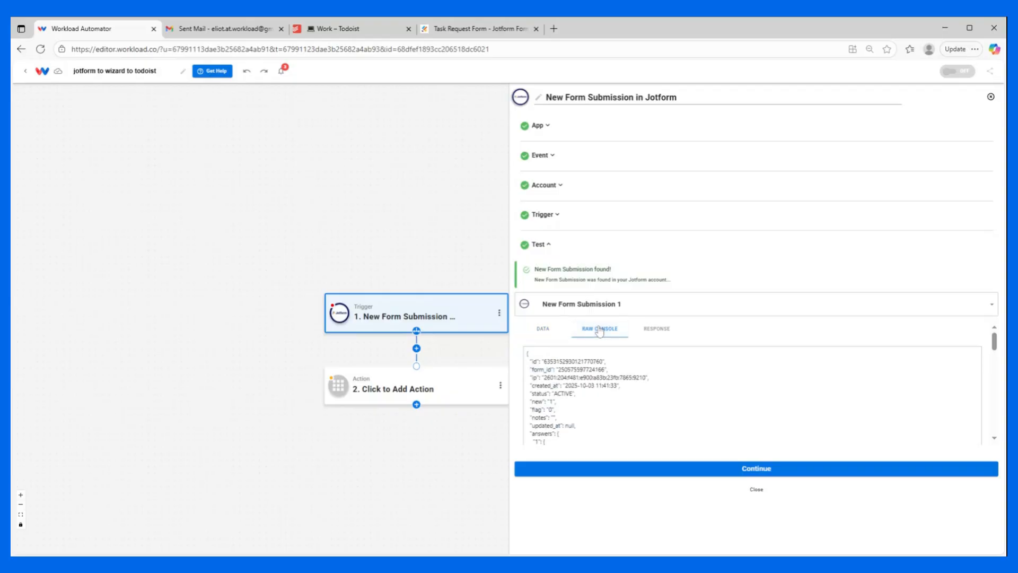
scroll(594, 402, "down", 2)
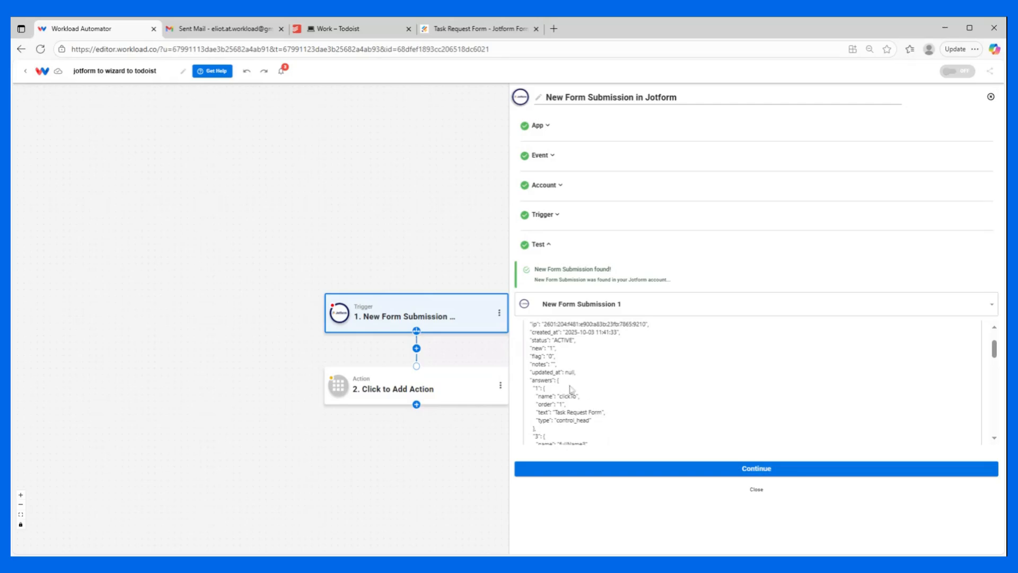
scroll(594, 407, "down", 2)
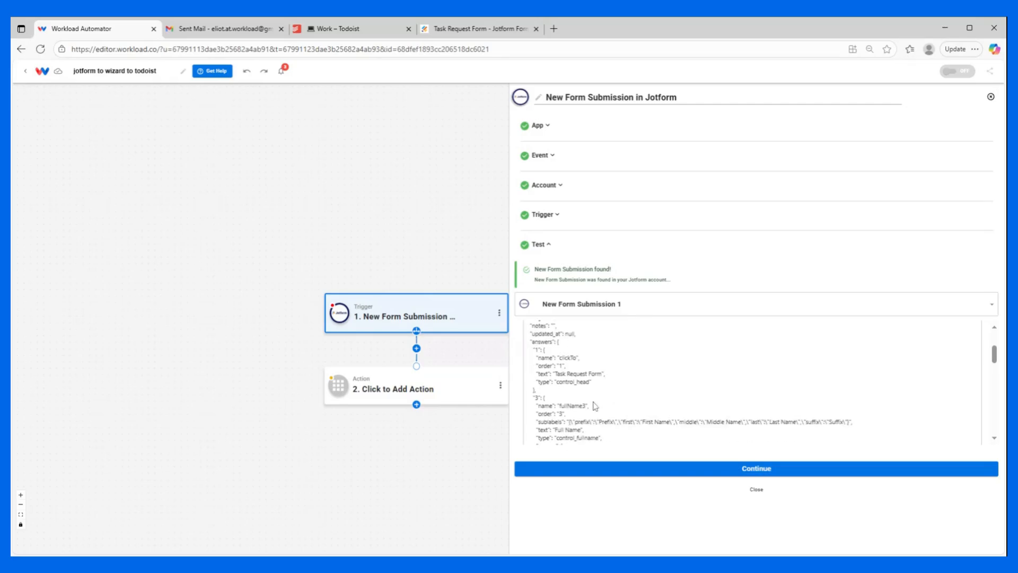
left_click_drag(534, 329, 555, 389)
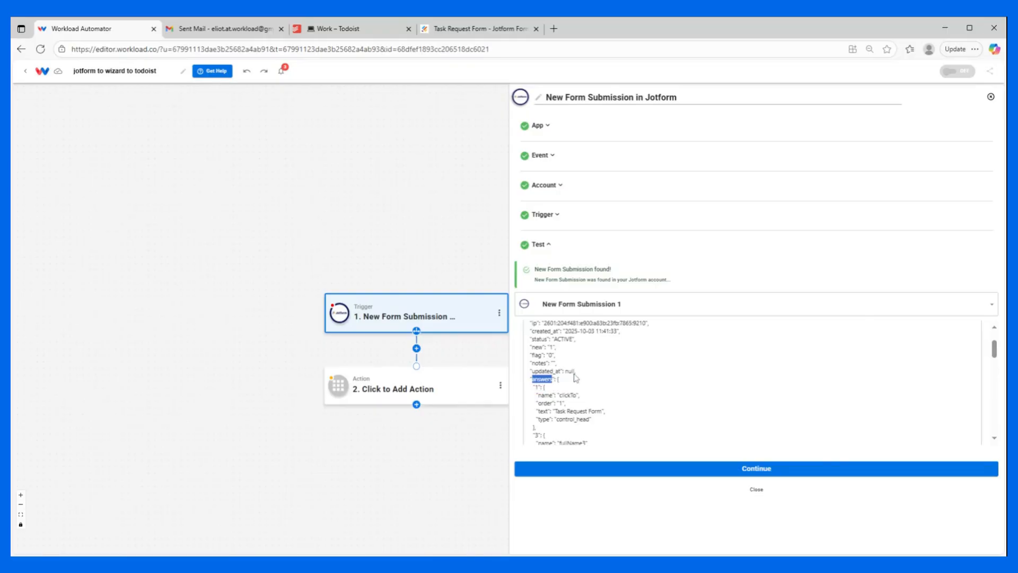
scroll(575, 377, "down", 4)
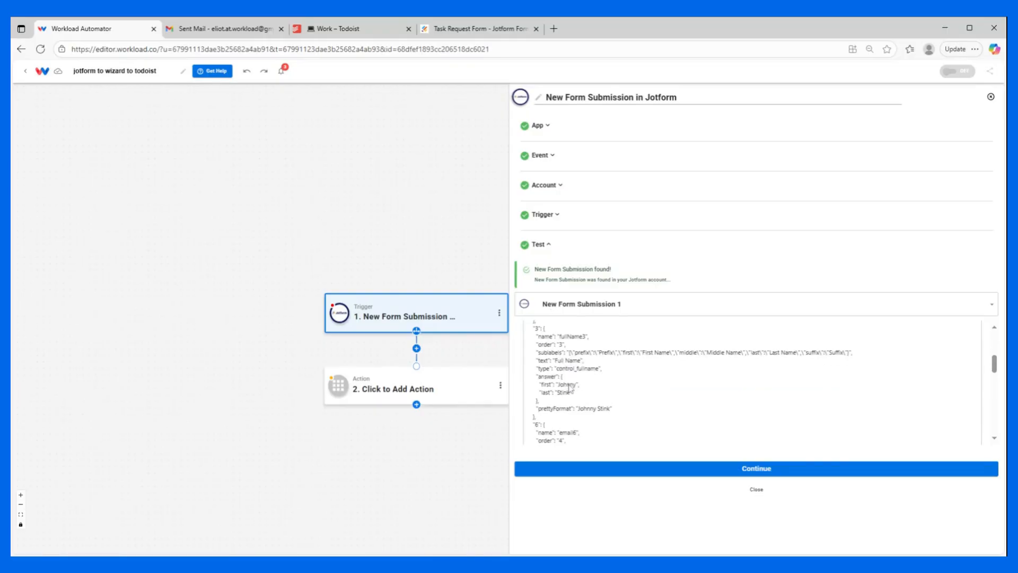
left_click_drag(539, 383, 554, 384)
Step: Finish the trigger and set the second step to the AI Wizard by Workload tool with the Prompt Your Data event
left_click(730, 471)
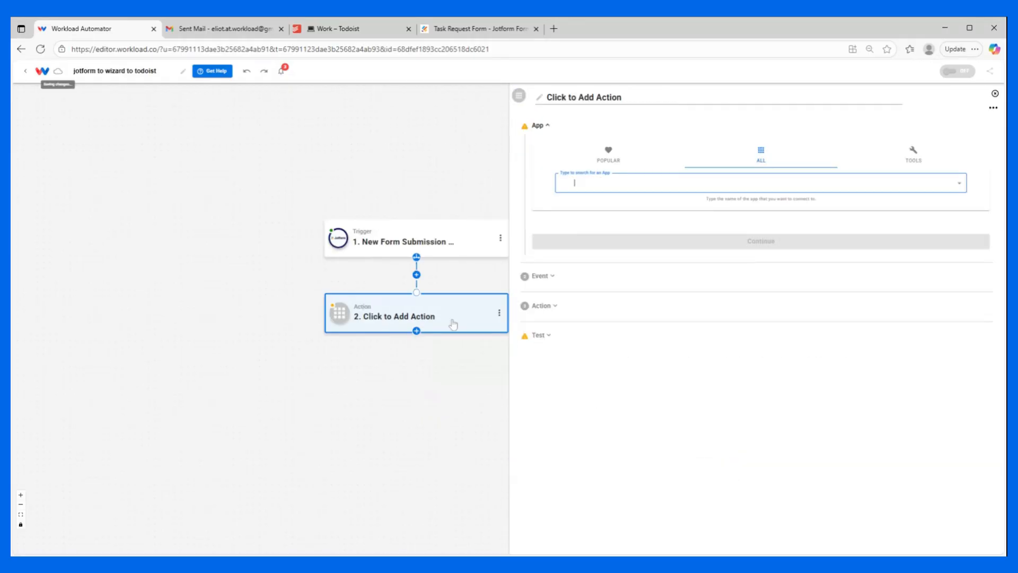
left_click(908, 153)
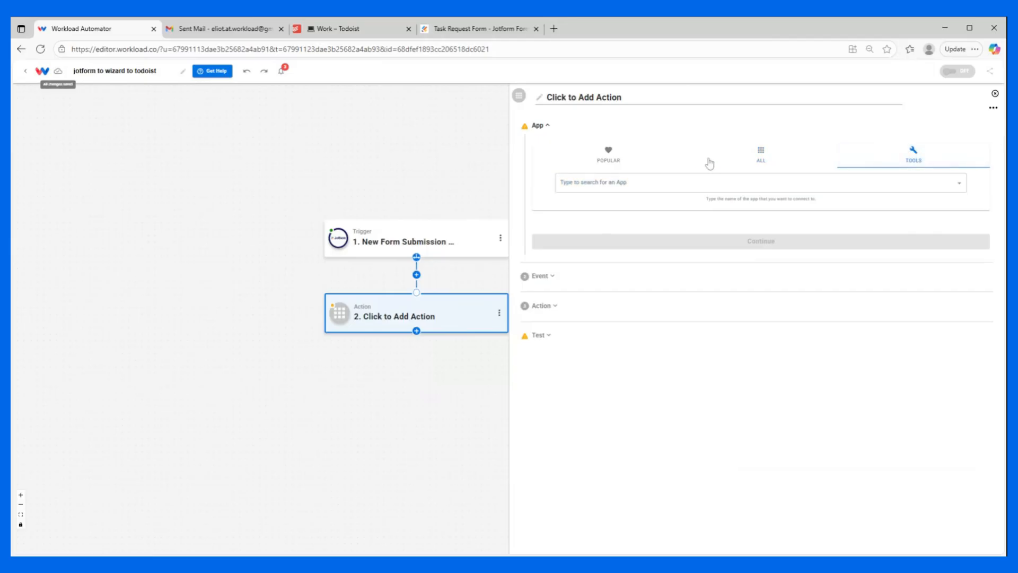
left_click(657, 183)
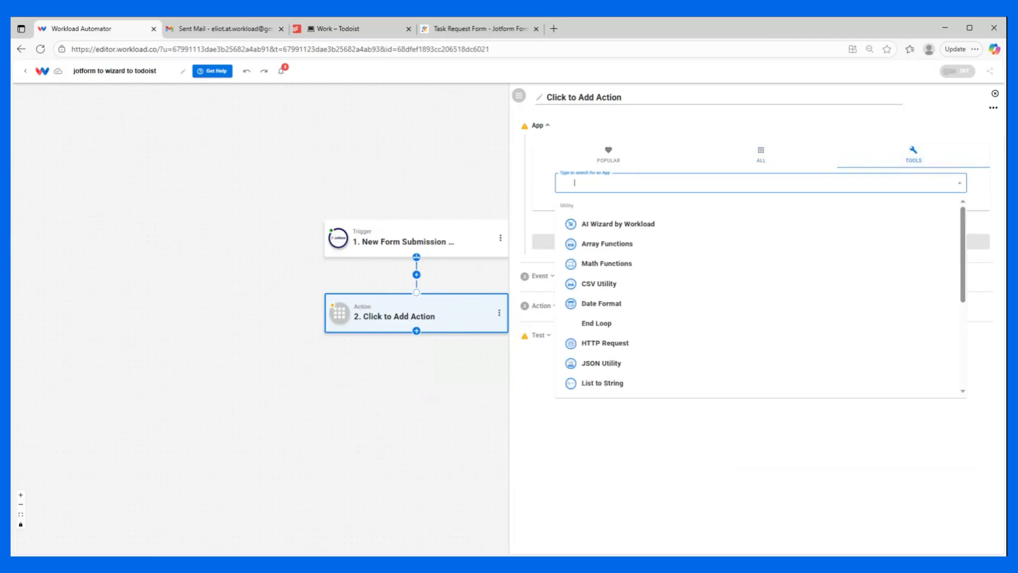
left_click(605, 225)
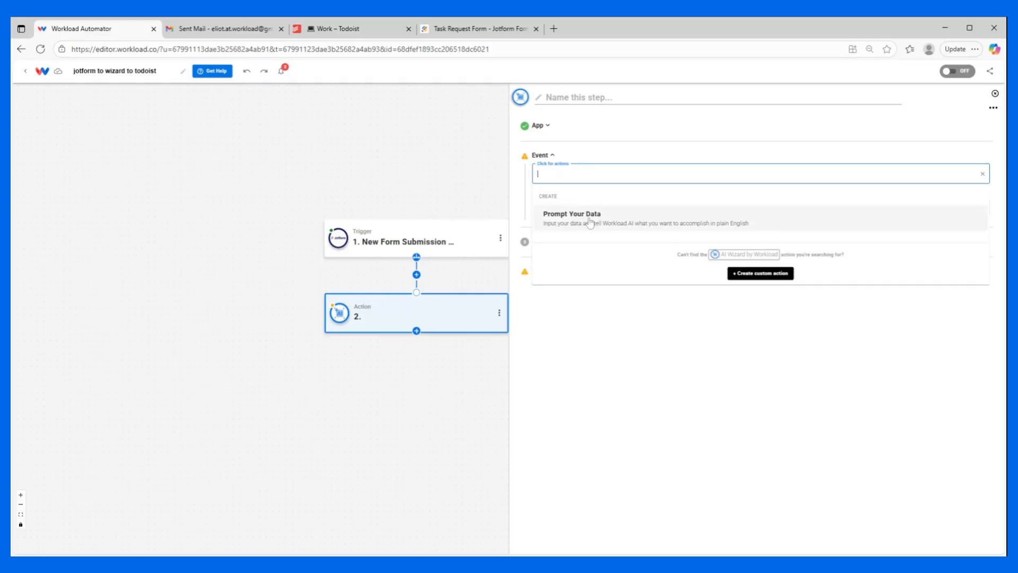
left_click(590, 223)
left_click(586, 212)
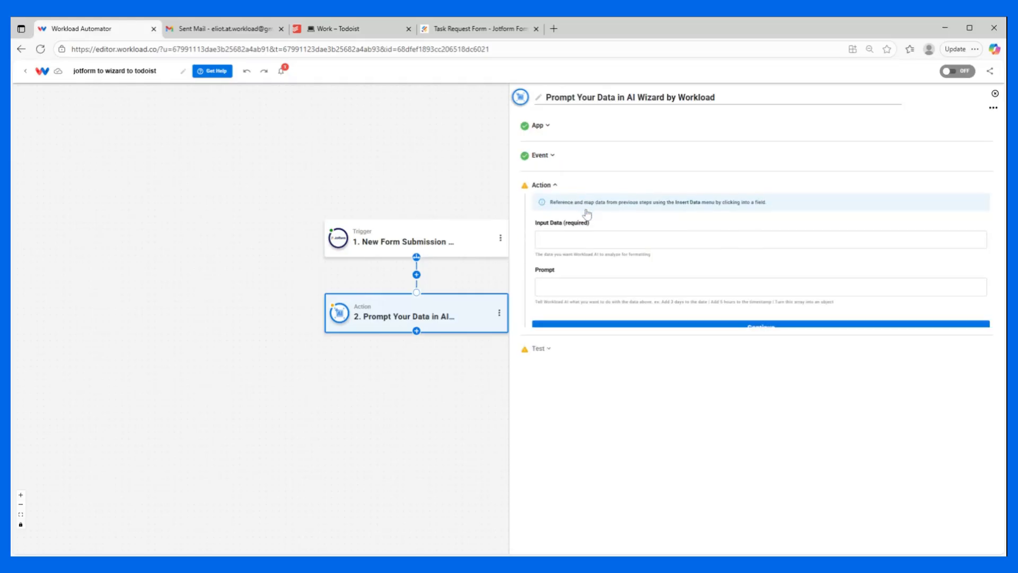
Step: Map the whole answers object from the Jotform submission into the AI Wizard's input data
left_click(586, 239)
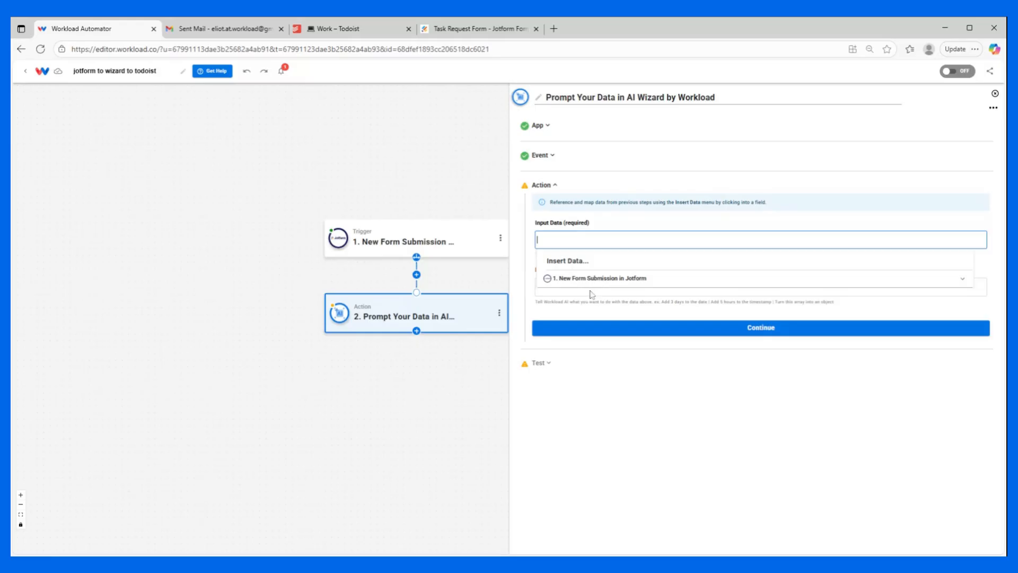
left_click(591, 281)
scroll(583, 329, "down", 1)
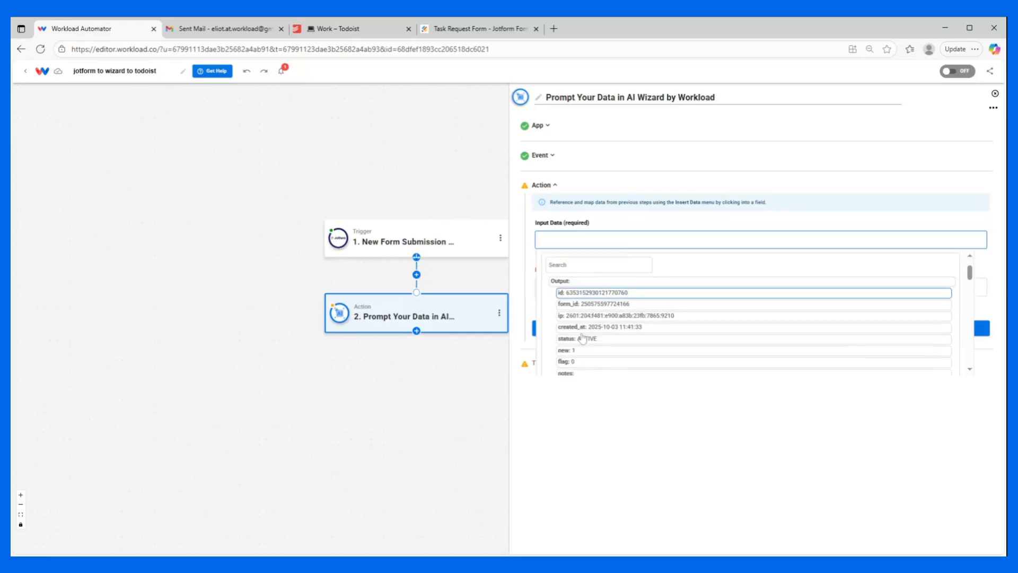
scroll(582, 338, "down", 2)
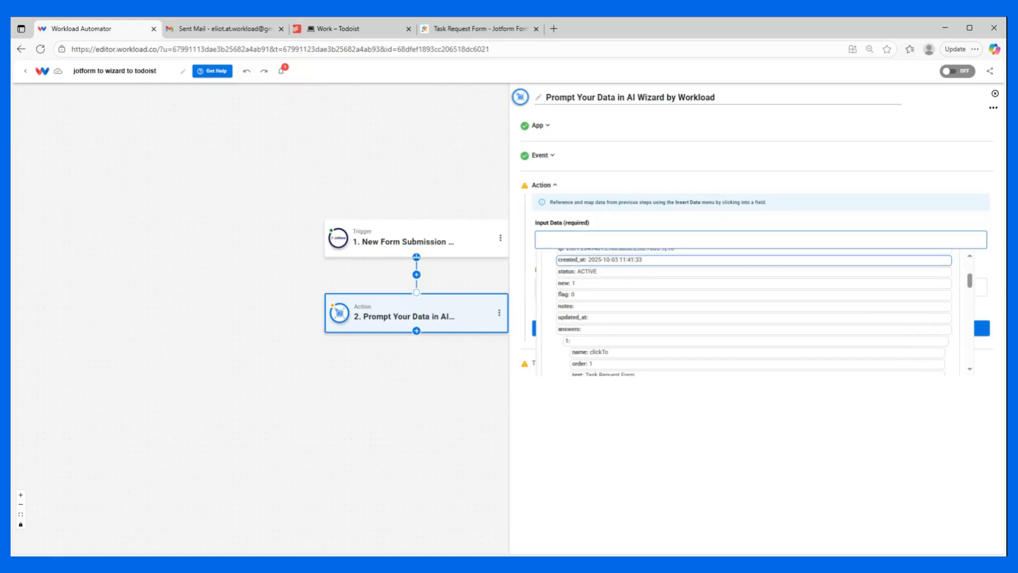
left_click(568, 329)
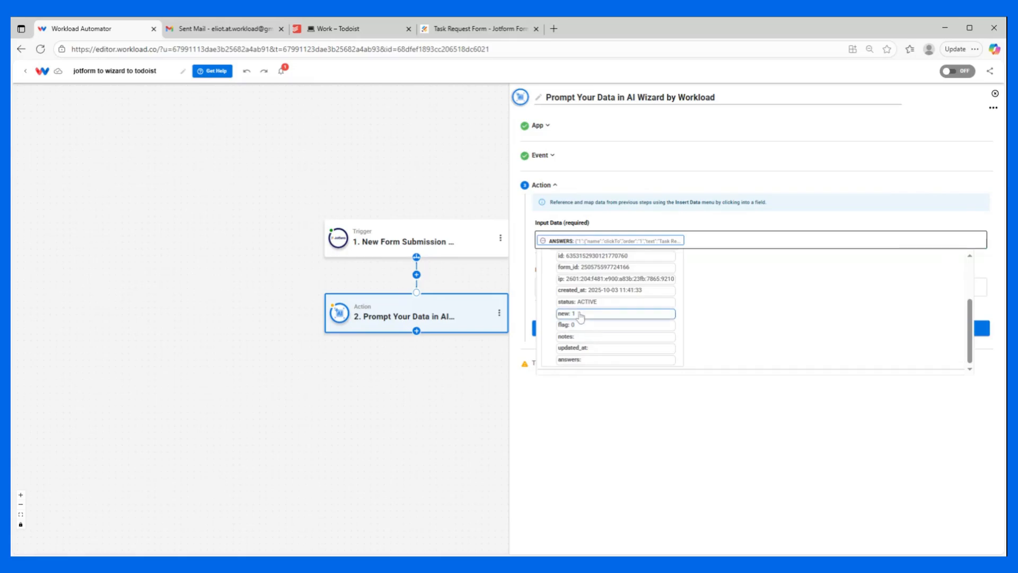
left_click(615, 204)
Step: Set the prompt to "pull out all of the "answer" fields and create a separate object", then test the action and finish the step
left_click(595, 286)
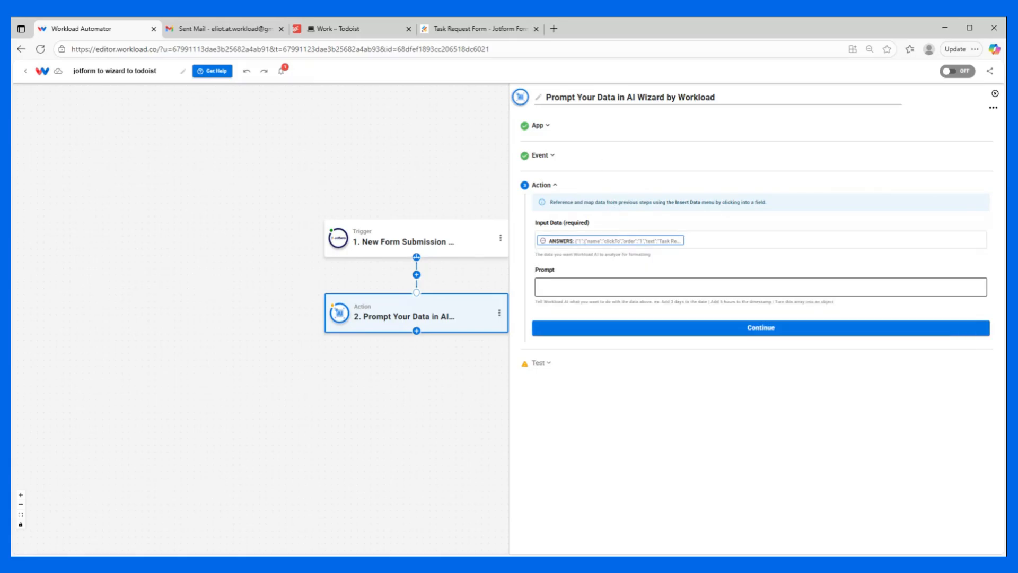
type("pull out all of the \"answer\" fields and create a separate object")
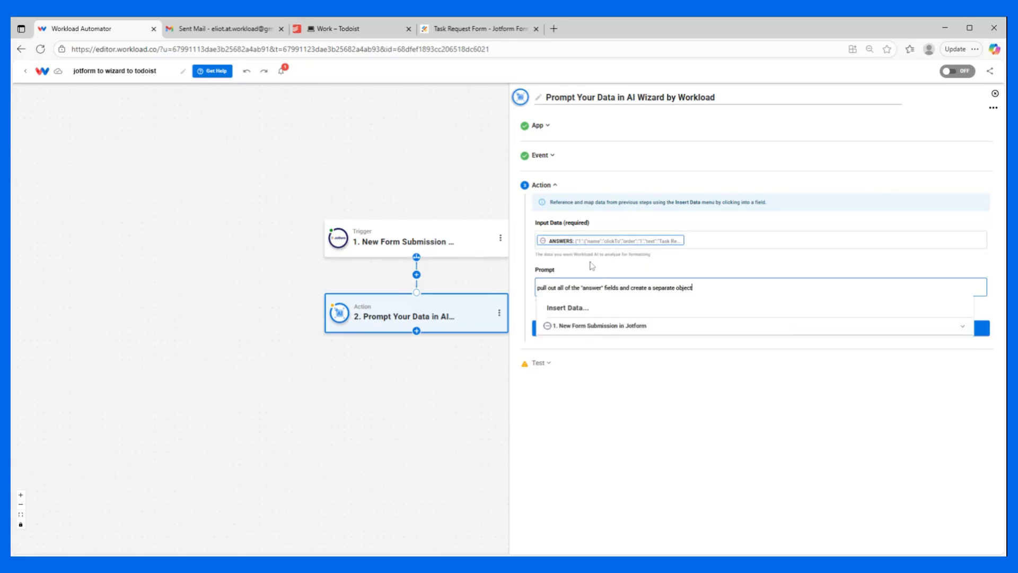
left_click(592, 267)
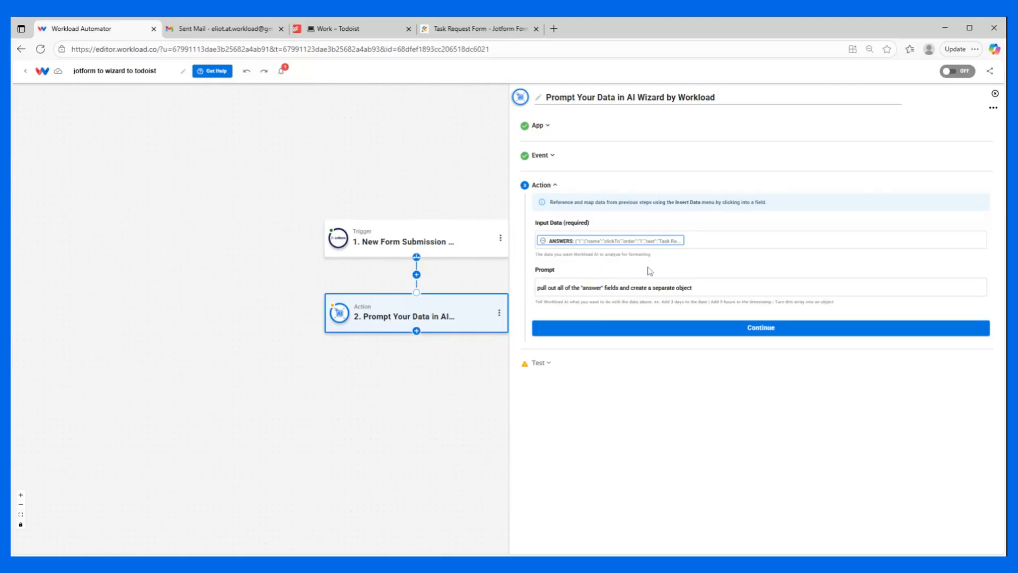
left_click(740, 330)
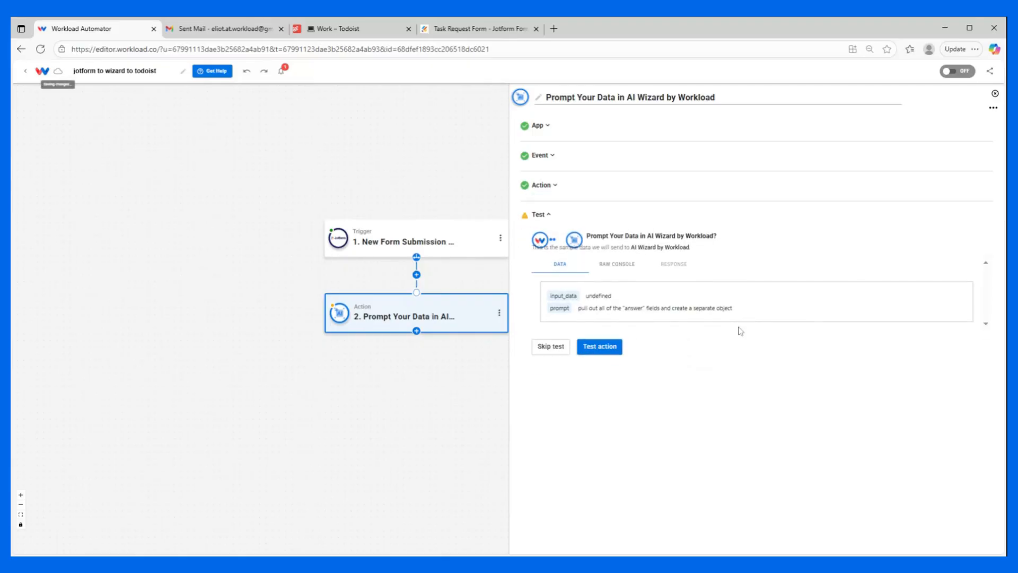
left_click(597, 347)
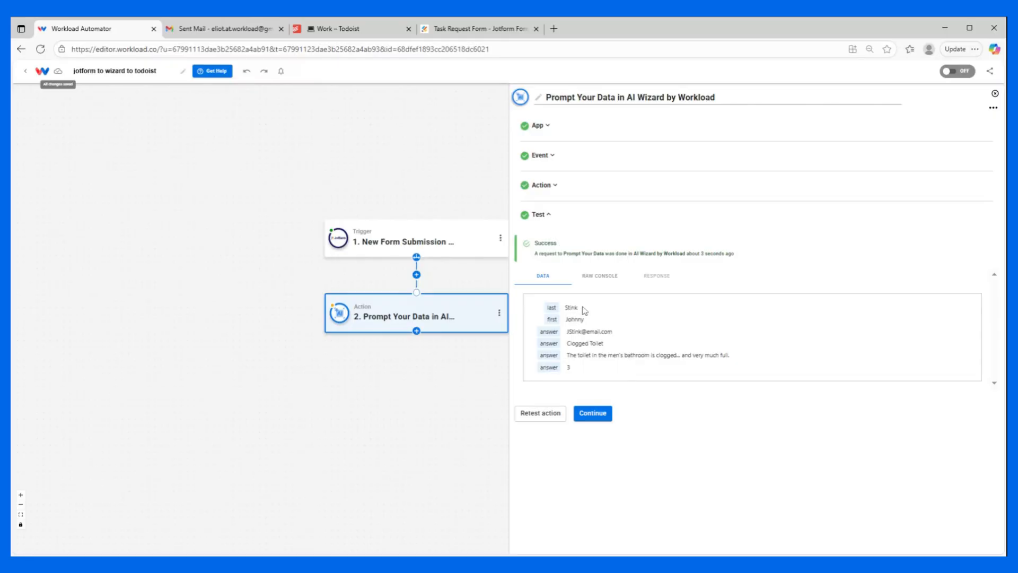
left_click(605, 418)
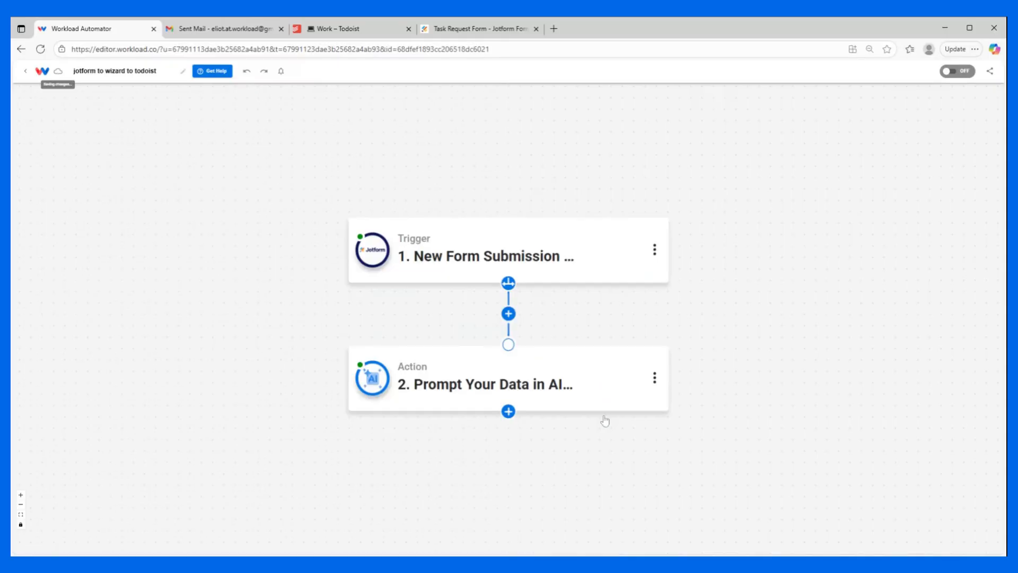
Step: Add a third step using Todoist with the Create New Task event and keep the connected Todoist account
left_click(507, 411)
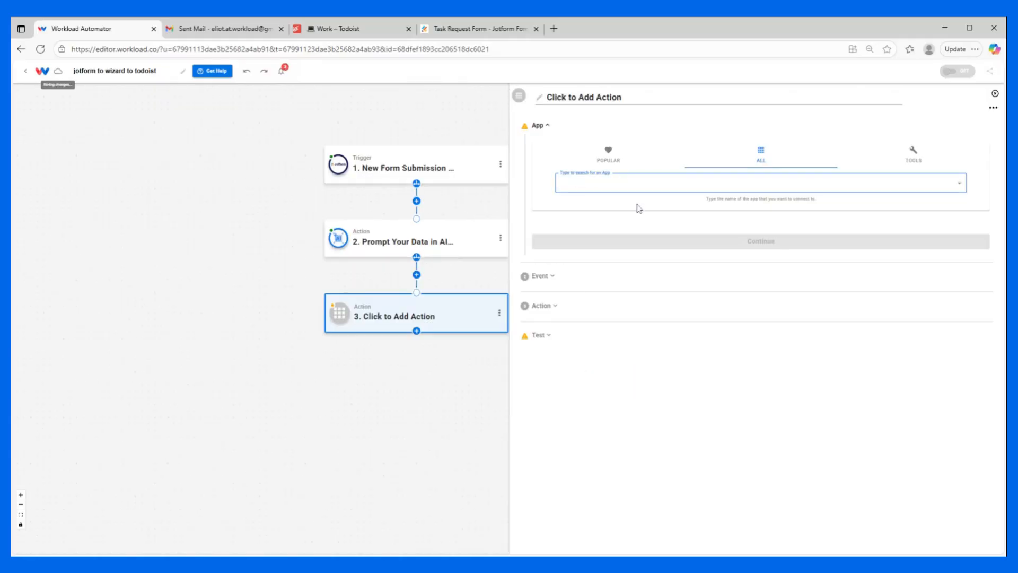
type("todo")
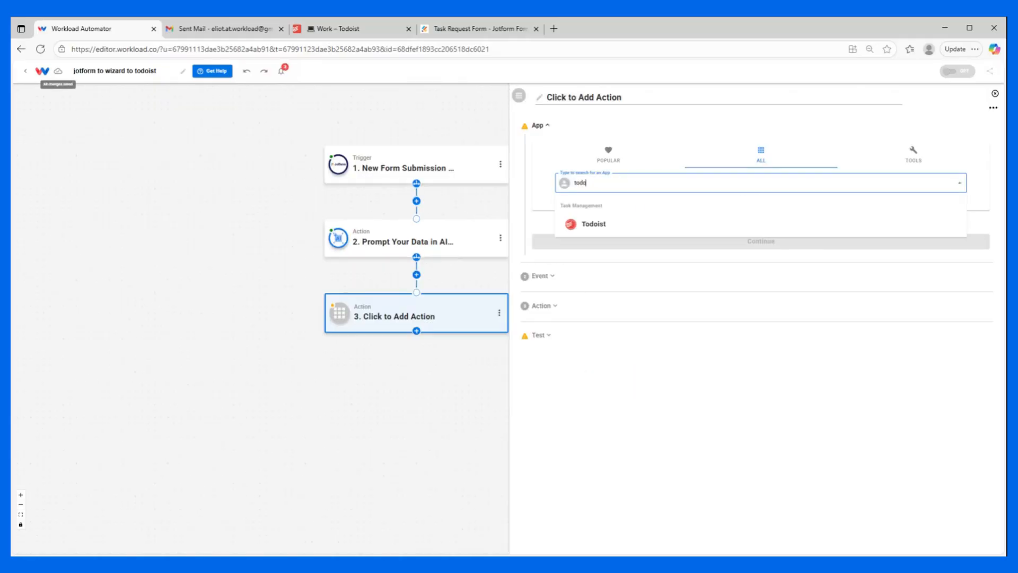
left_click(667, 225)
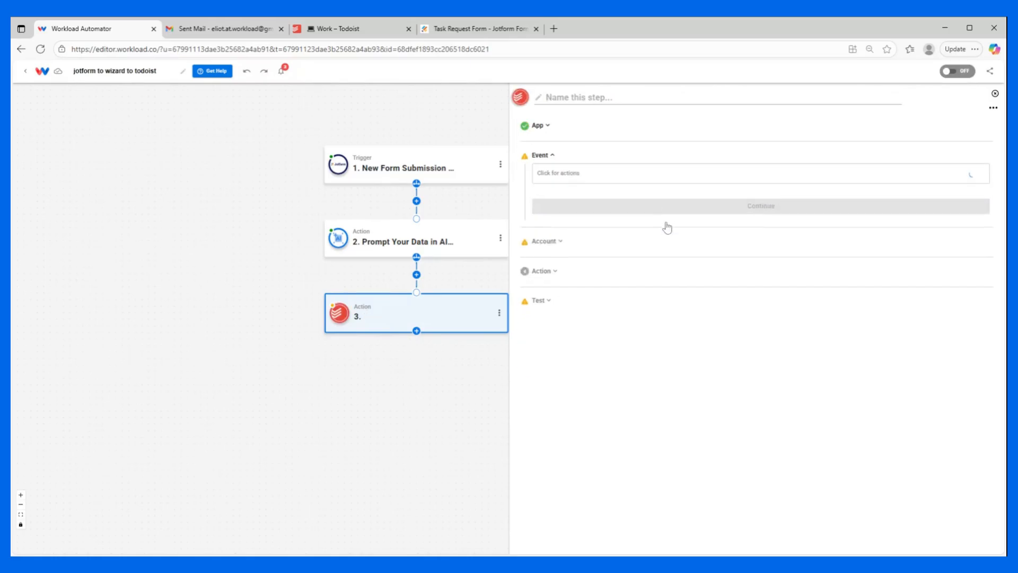
left_click(612, 180)
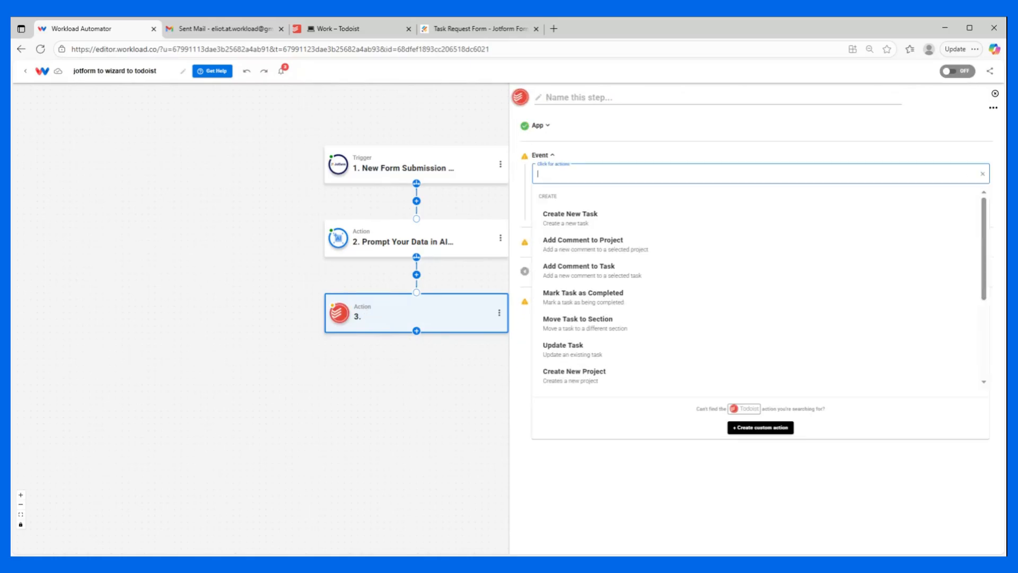
left_click(584, 227)
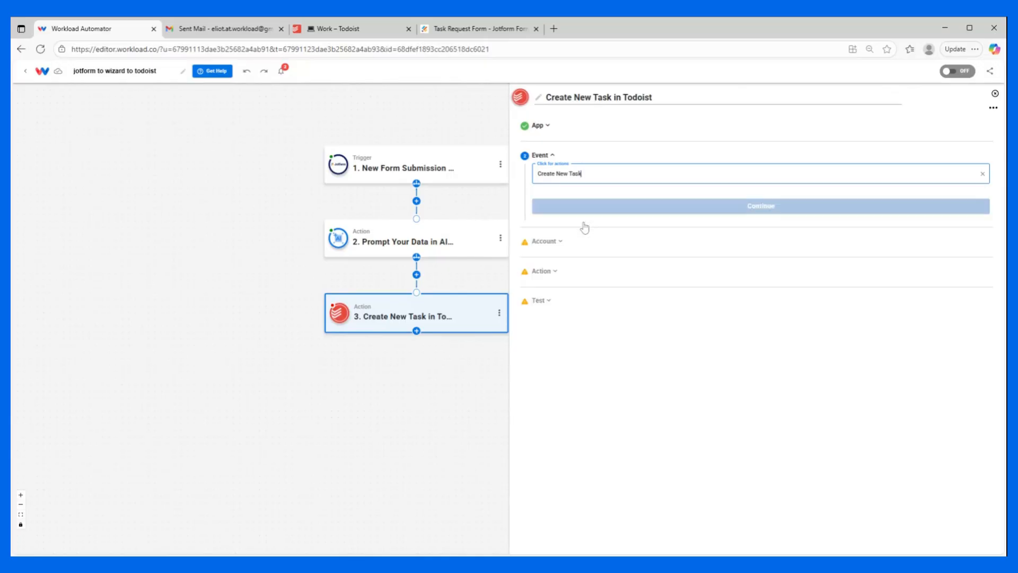
left_click(609, 210)
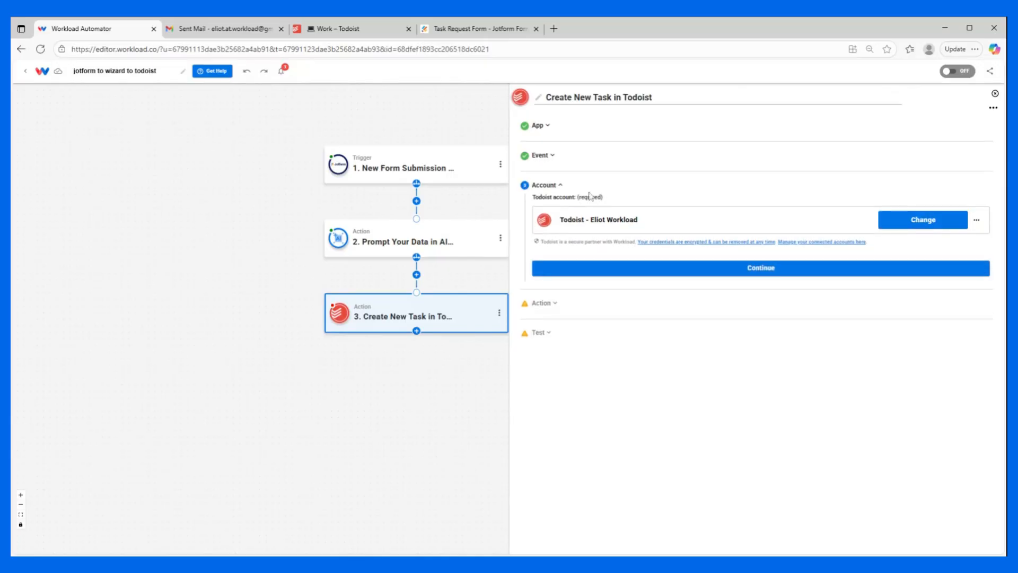
left_click(626, 268)
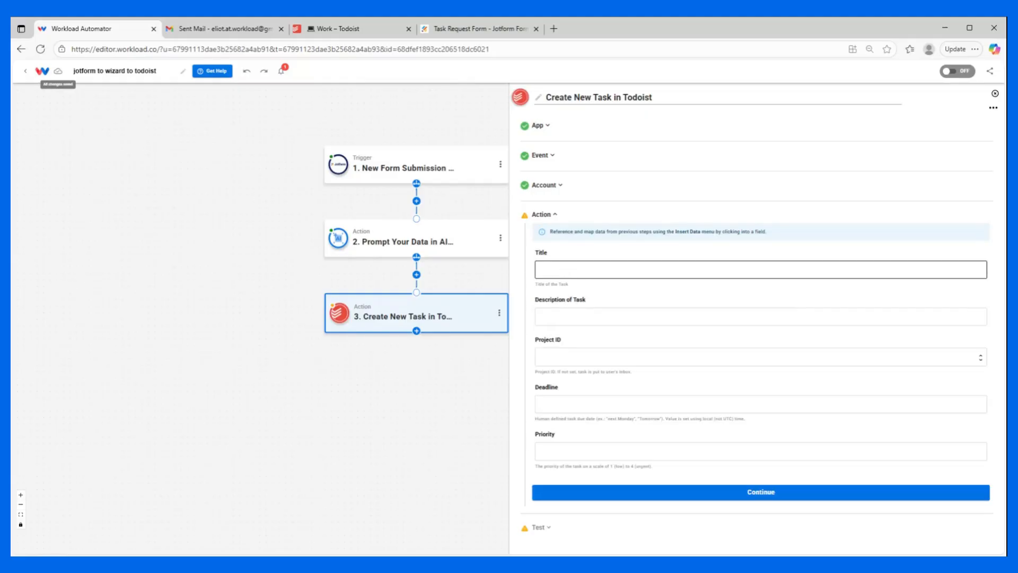
Step: Map the task title from the AI Wizard output: first name, last name, email answer in parentheses, and answer 36 on a second line
left_click(583, 266)
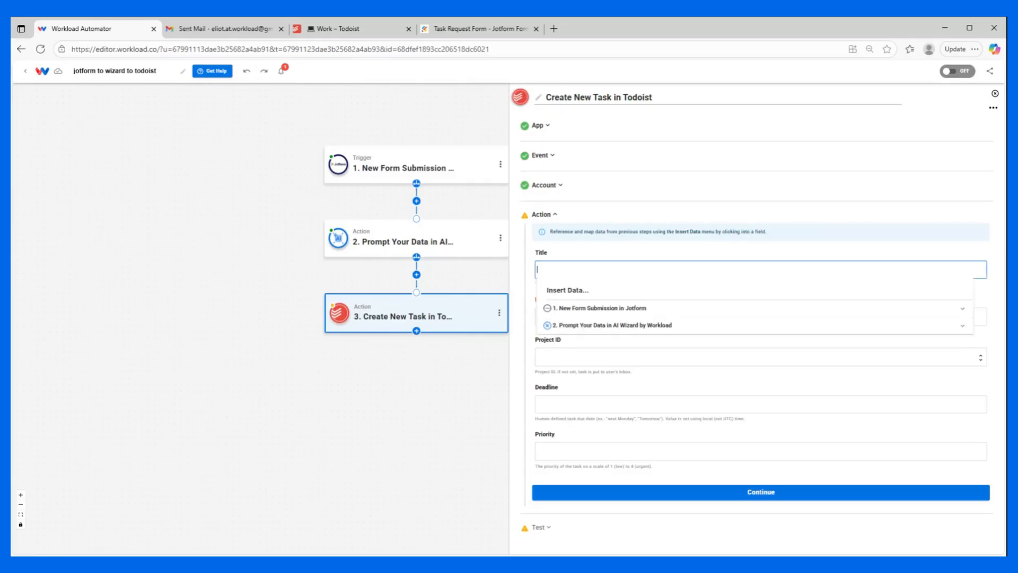
left_click(568, 327)
scroll(573, 328, "down", 5)
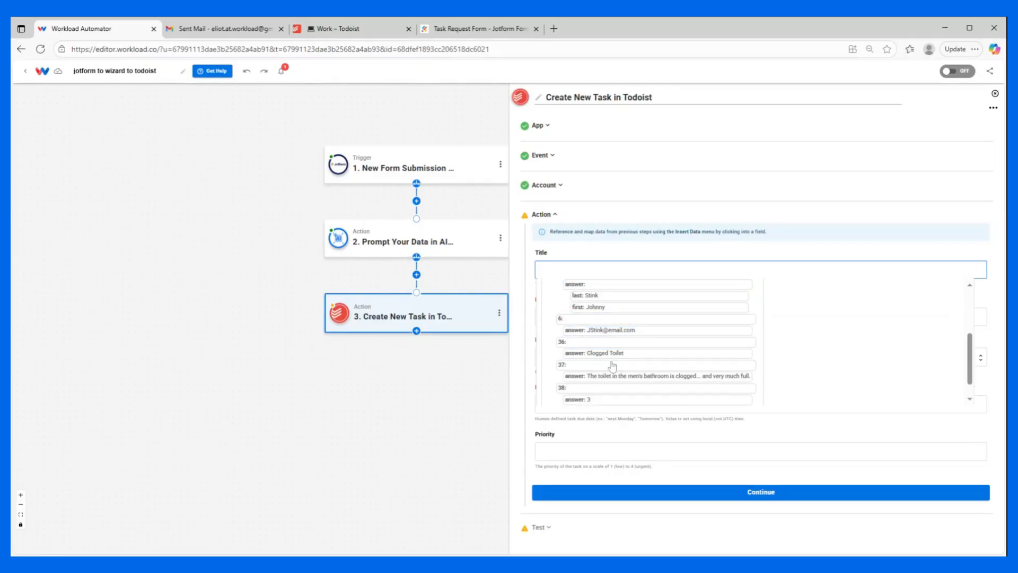
left_click(609, 307)
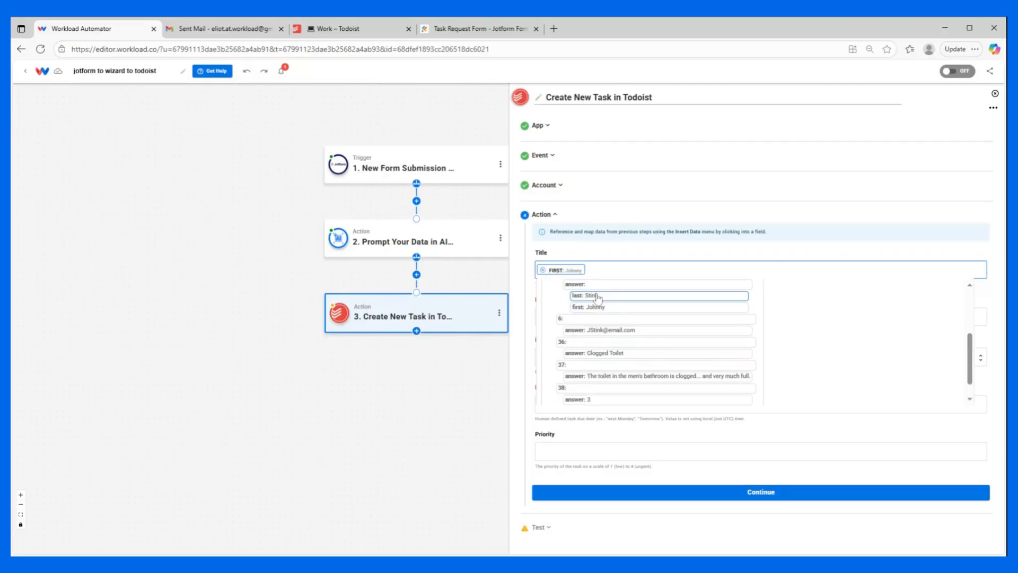
left_click(591, 296)
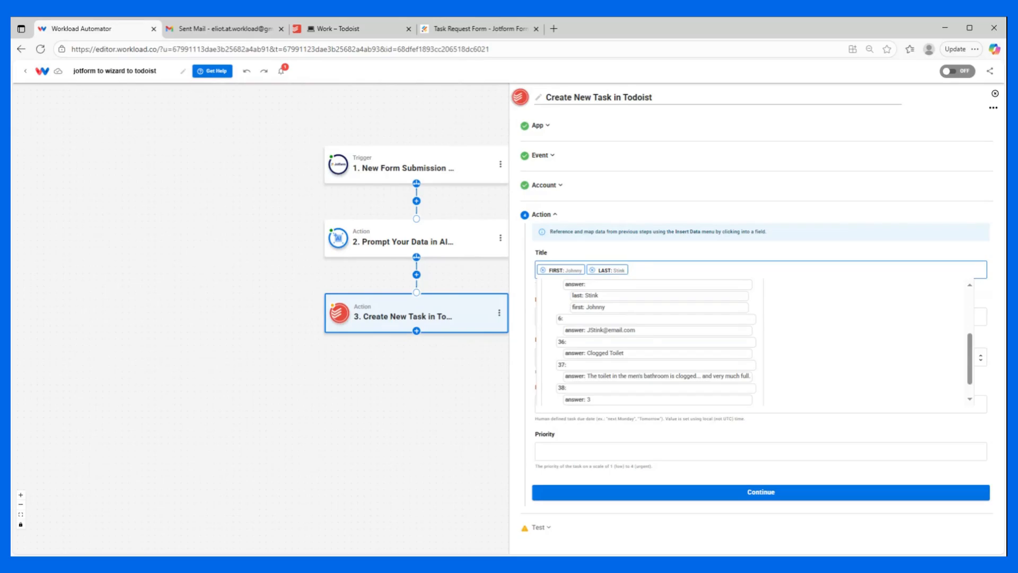
left_click(645, 330)
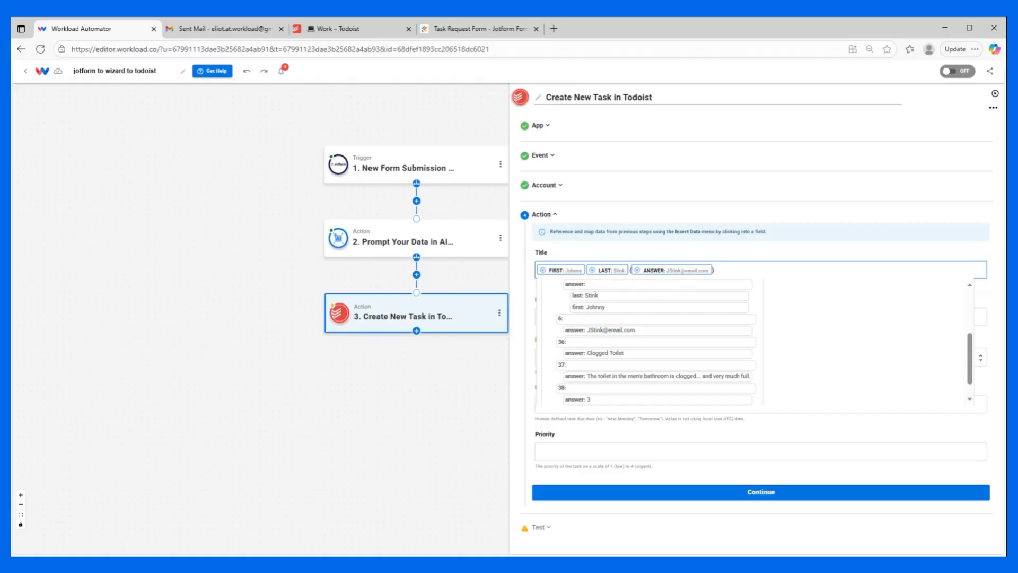
type(")")
key("Return")
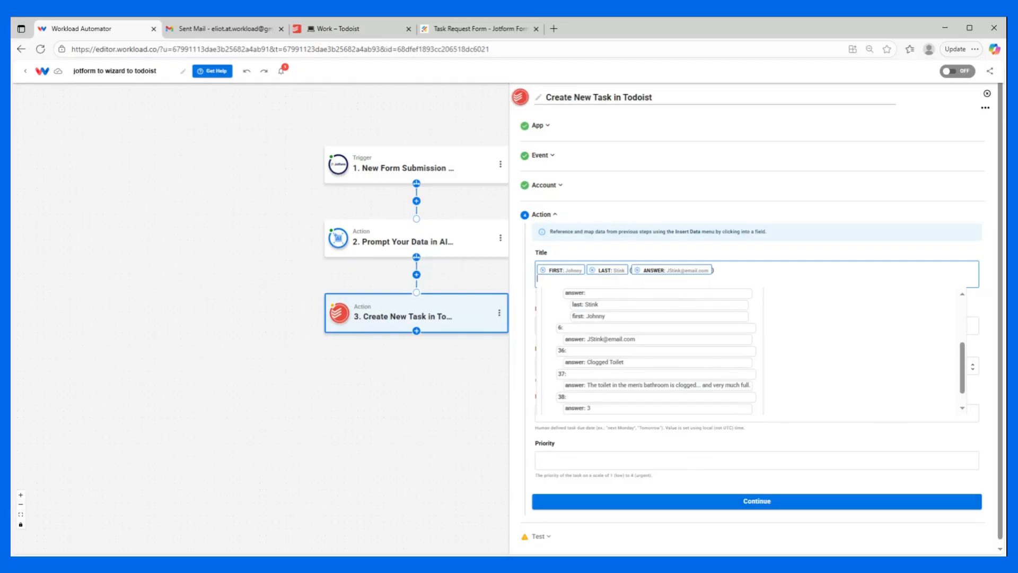
left_click(627, 362)
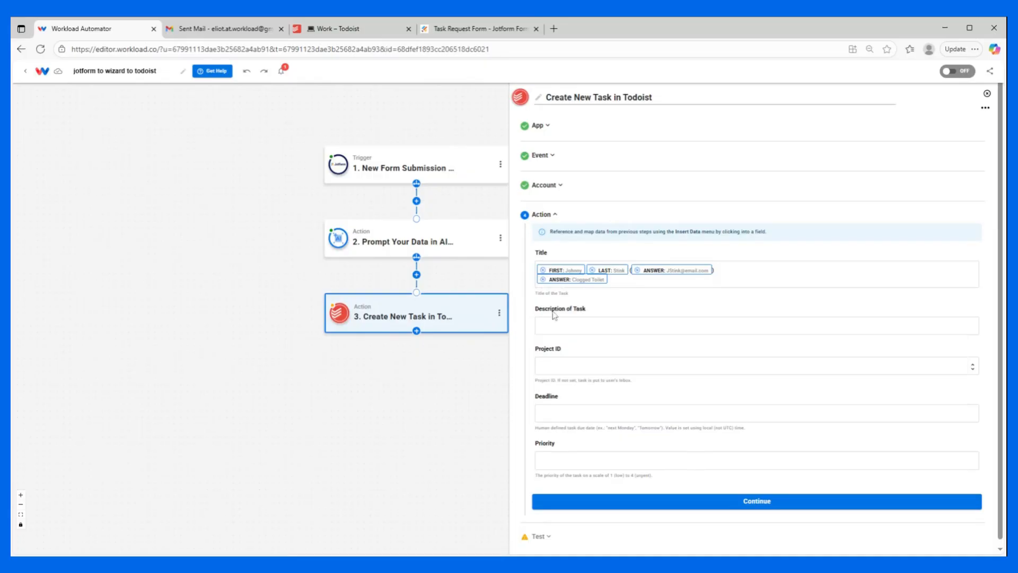
Step: Map answer 37 from the AI Wizard output into the description of the task
left_click(551, 324)
left_click(568, 381)
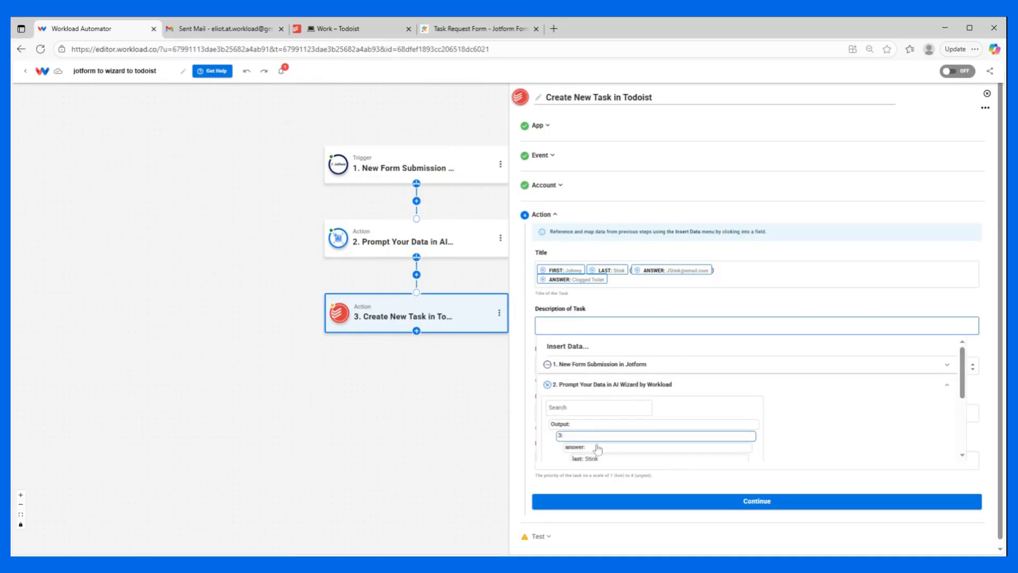
scroll(615, 403, "down", 2)
scroll(620, 408, "down", 2)
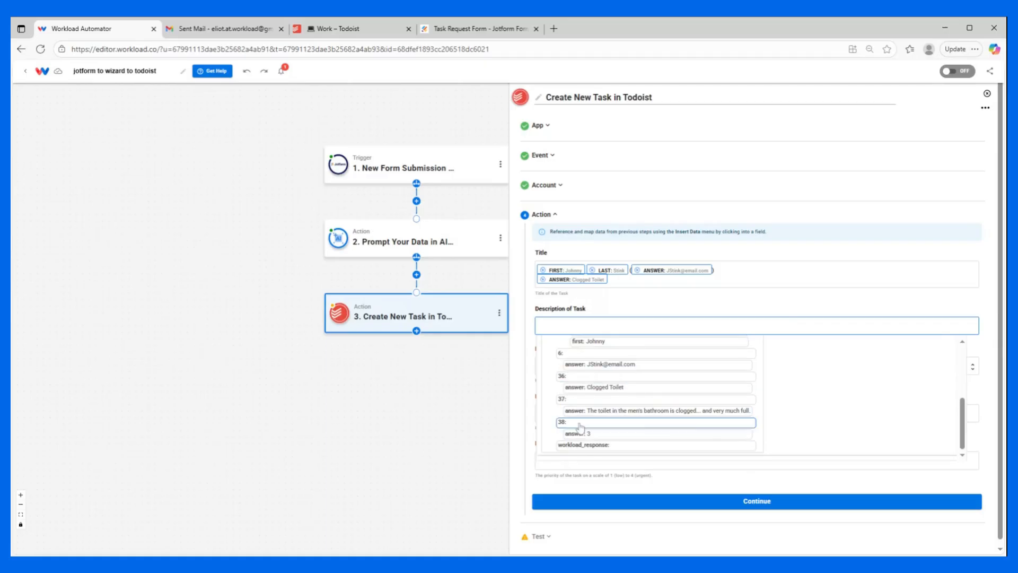
left_click(593, 411)
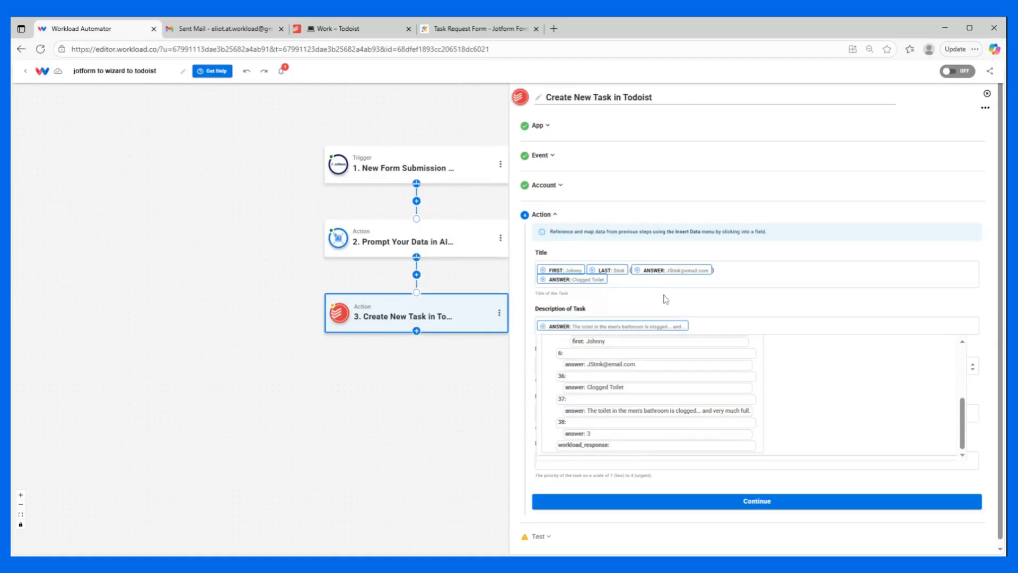
left_click(600, 311)
Step: Set the task's project to Work and its deadline to "Tomorrow"
left_click(593, 366)
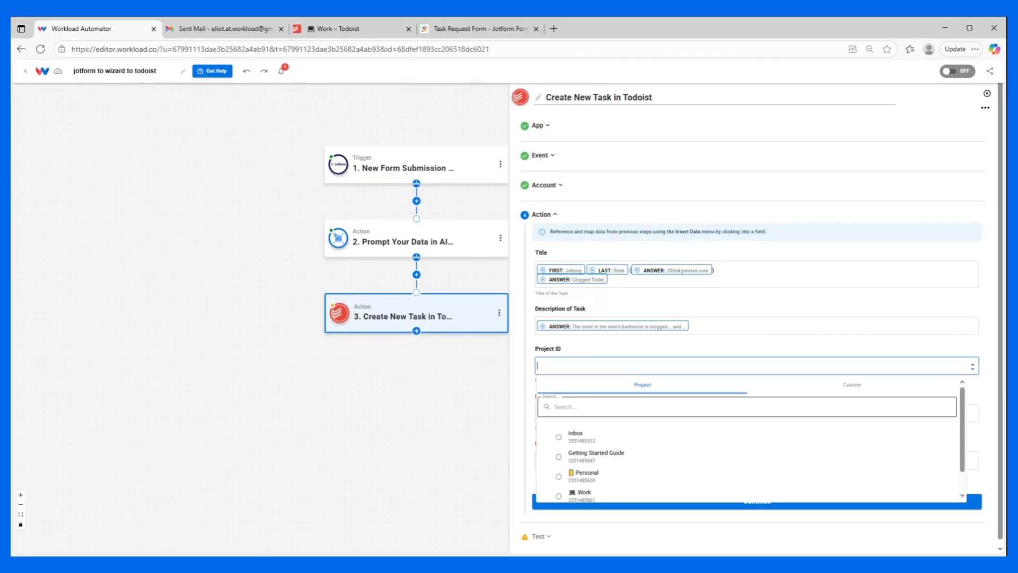
scroll(578, 456, "down", 1)
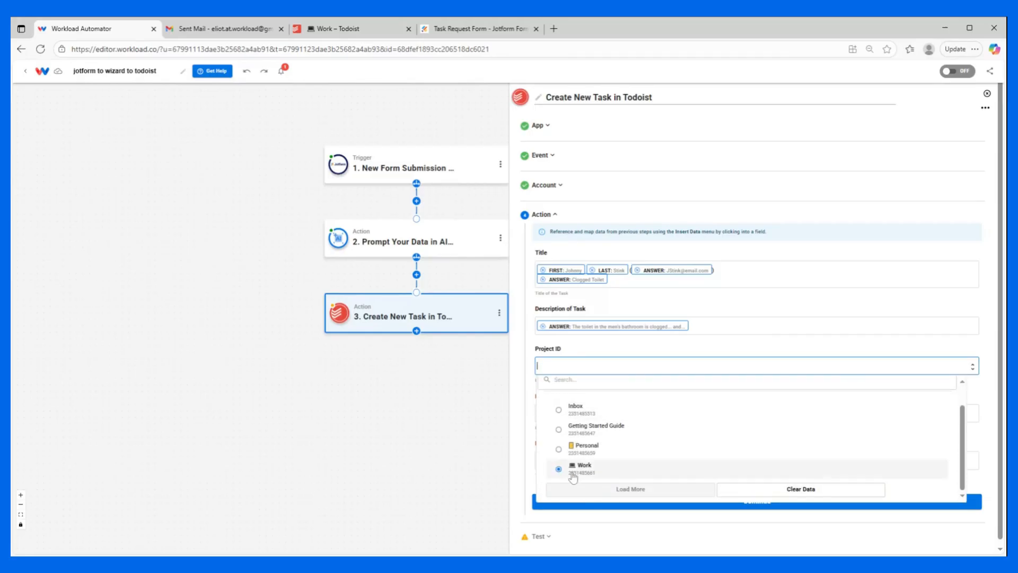
left_click(585, 469)
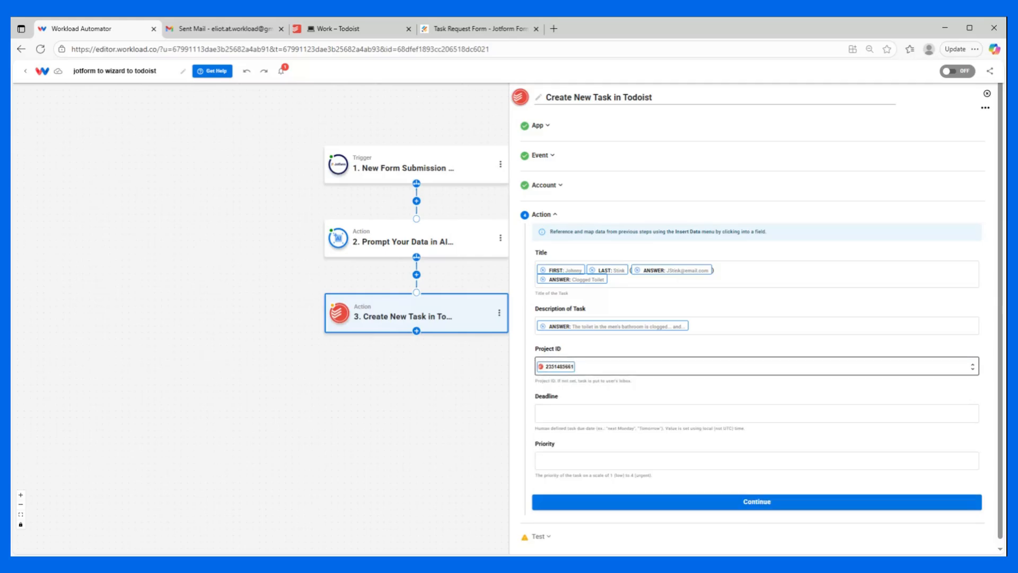
left_click(583, 365)
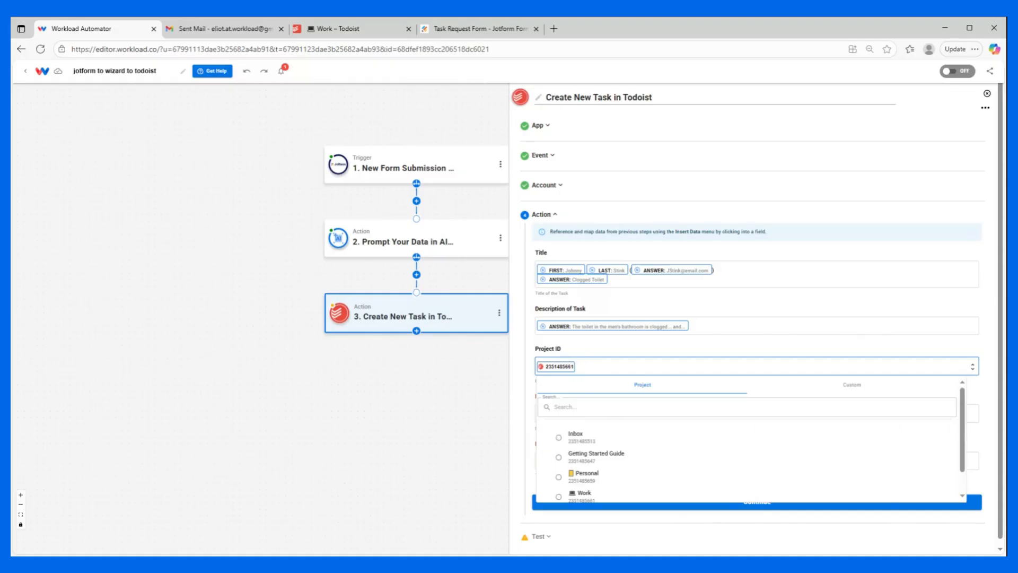
left_click(582, 351)
left_click(546, 413)
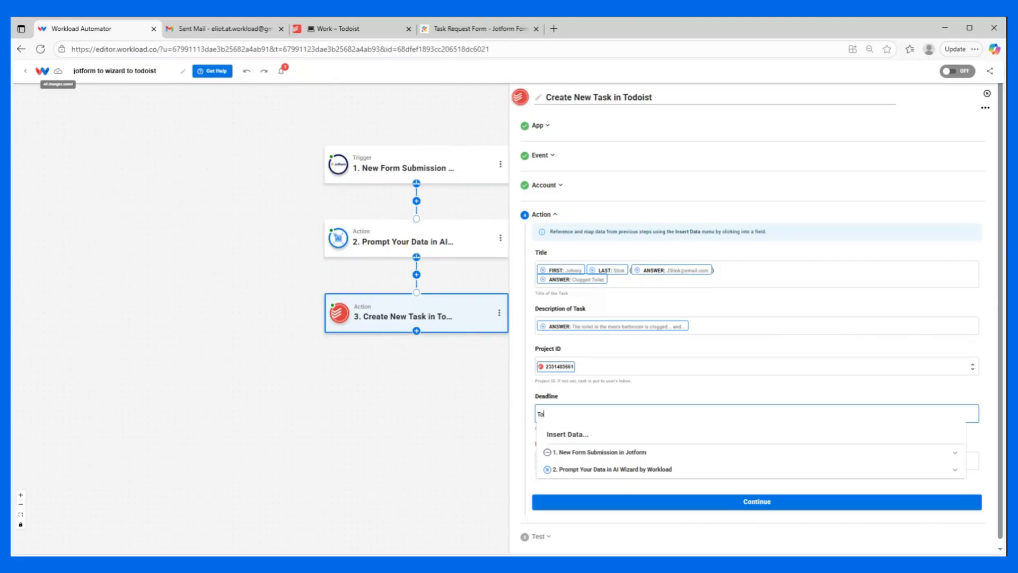
type("orrow")
left_click(622, 396)
Step: Map answer 38 from the AI Wizard output into the task's priority
left_click(556, 462)
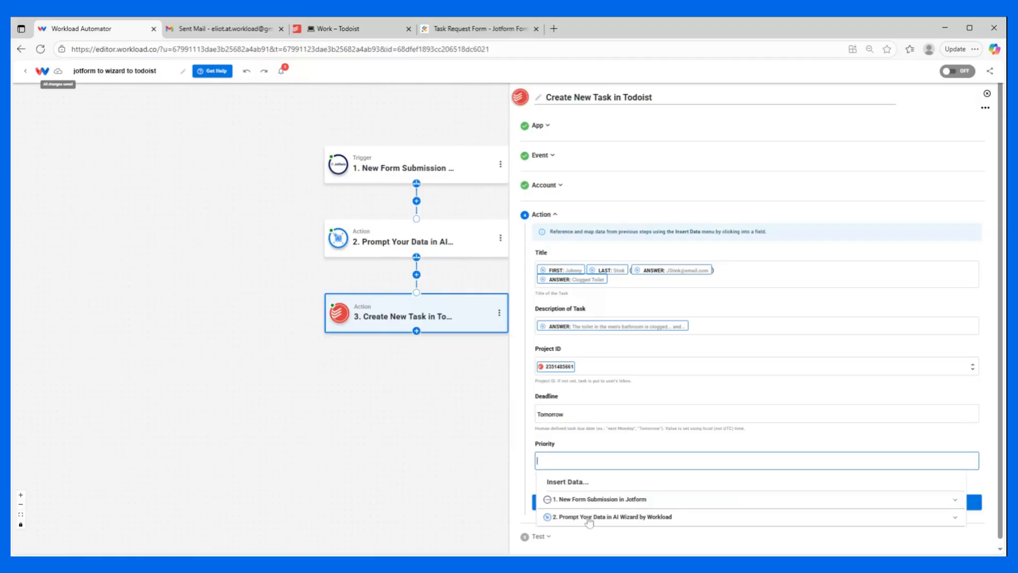
left_click(589, 518)
scroll(588, 517, "down", 5)
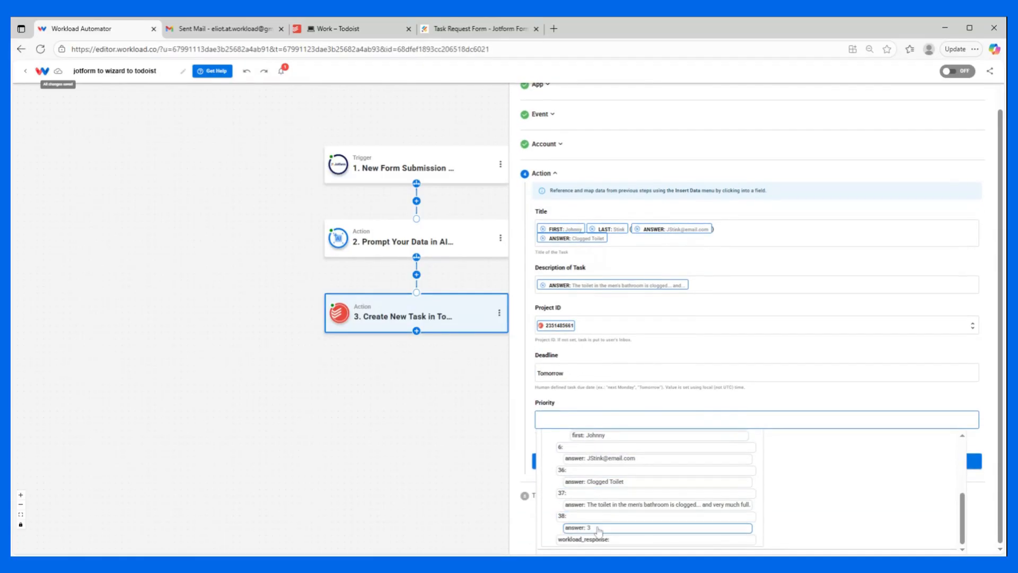
left_click(598, 527)
left_click(604, 401)
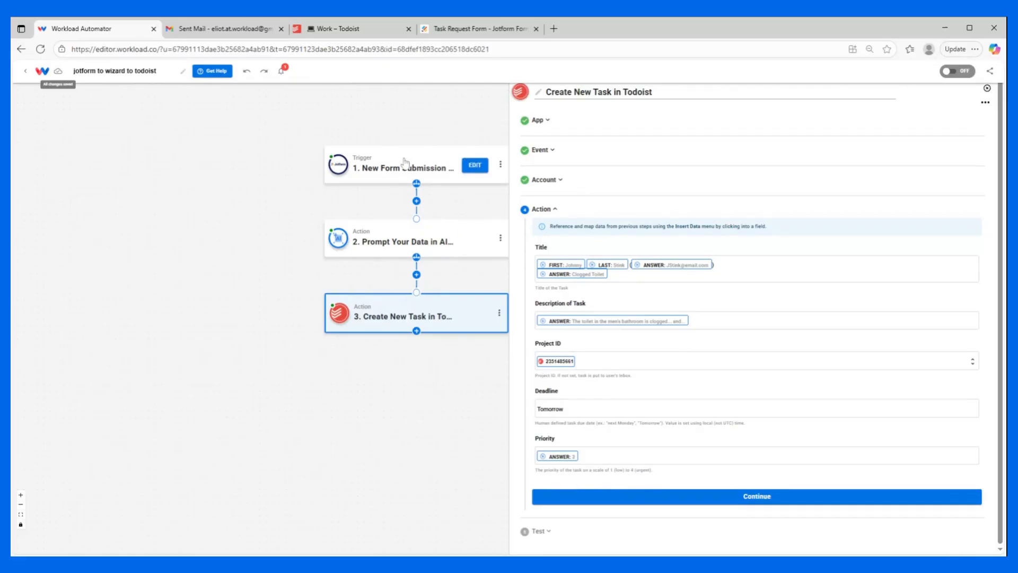
left_click(572, 460)
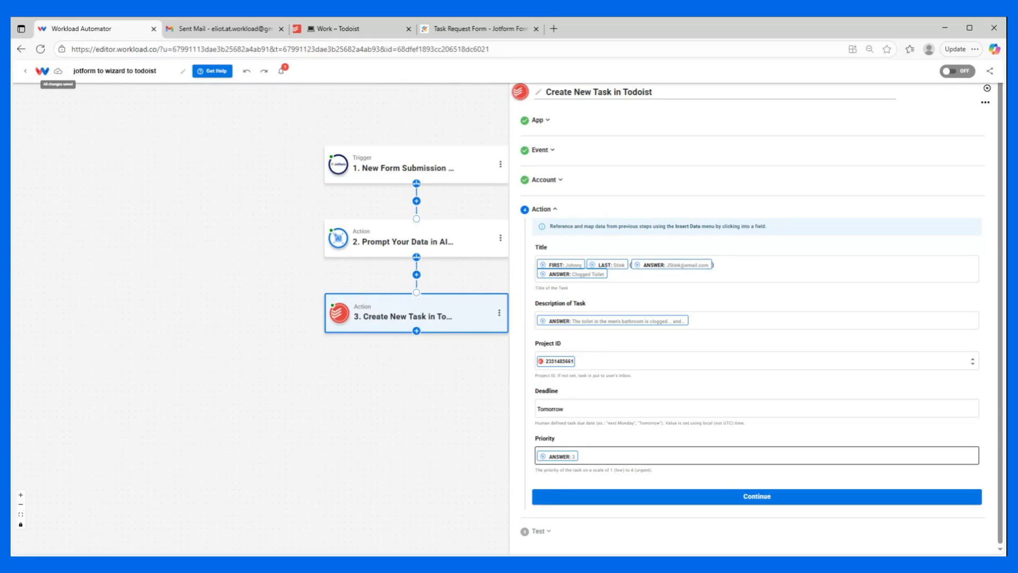
left_click(631, 520)
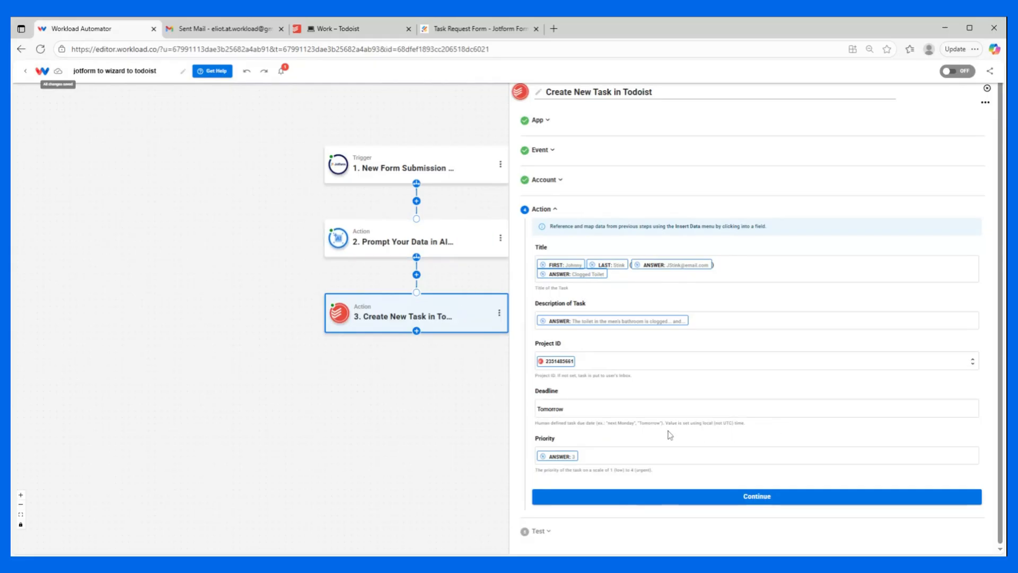
Step: Submit the Todoist task fields, test the action, and review the returned task data
left_click(637, 495)
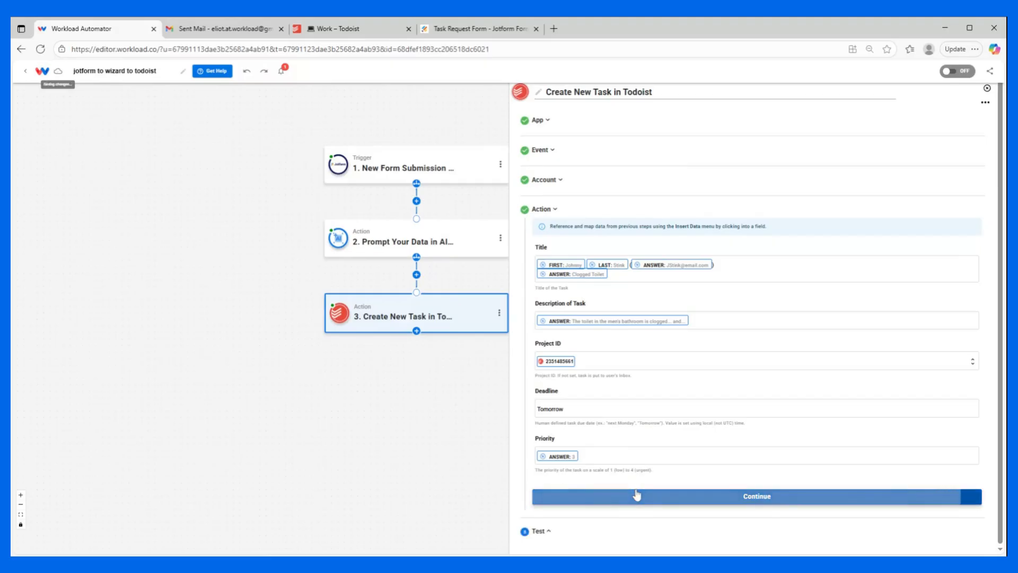
left_click(598, 364)
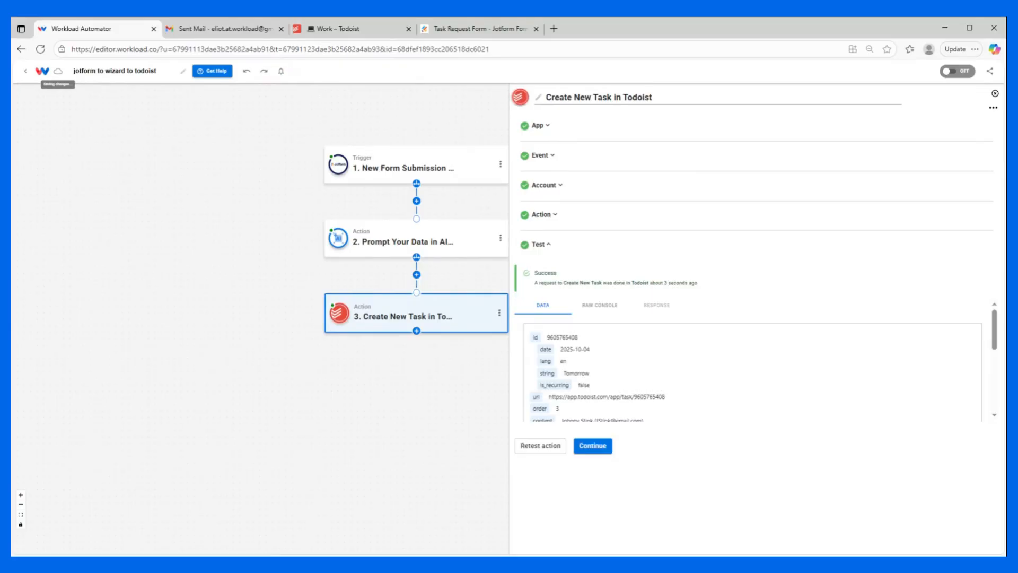
scroll(595, 354, "down", 5)
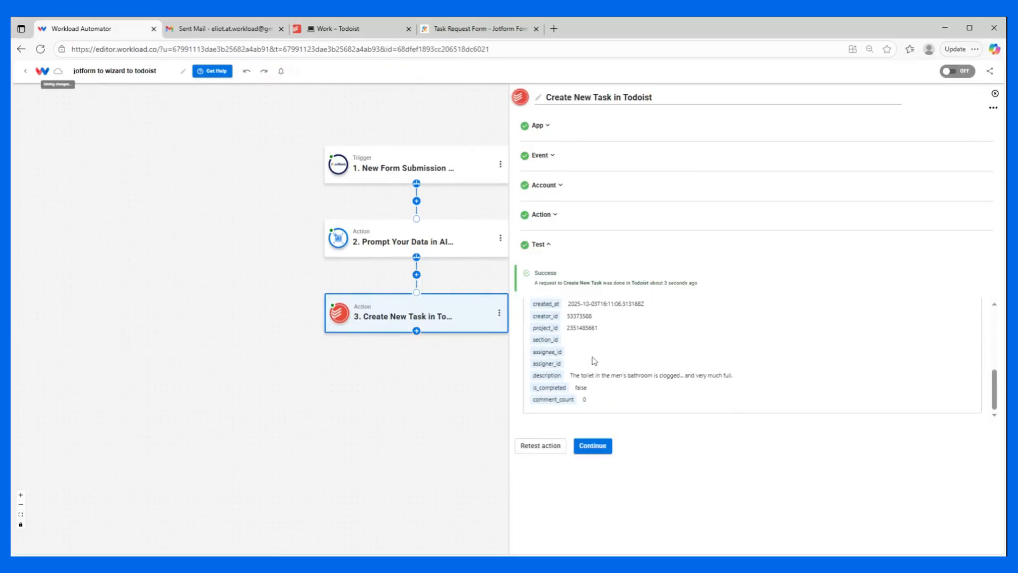
Step: Switch to Todoist and check the new Clogged Toilet task's details in the Work project
left_click(339, 29)
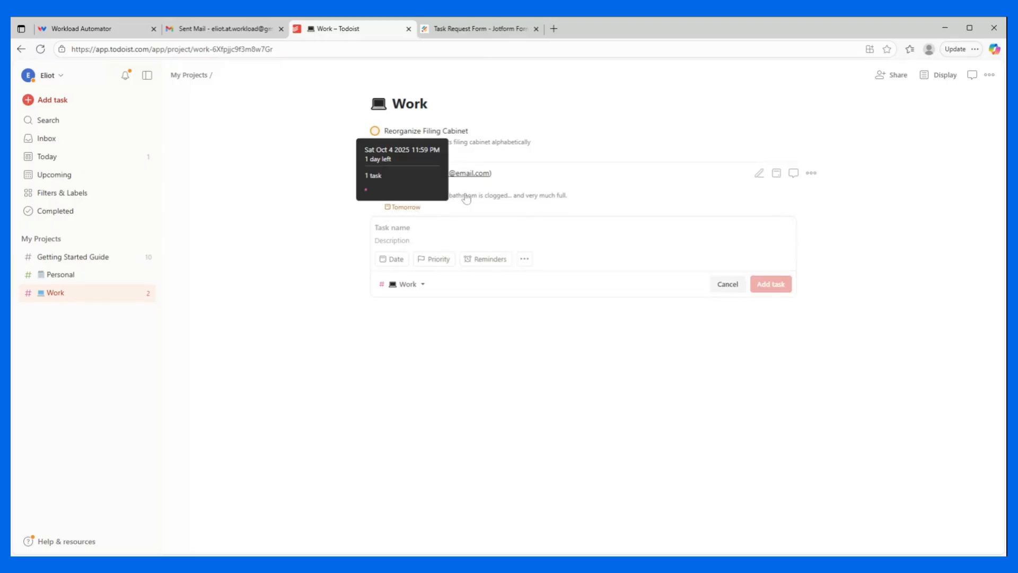
left_click(568, 198)
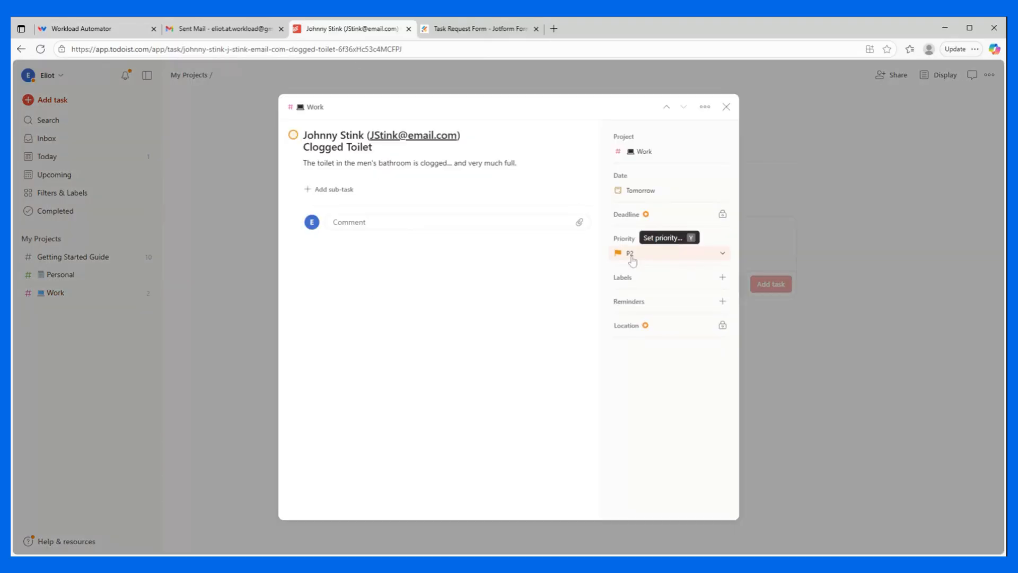
left_click(727, 109)
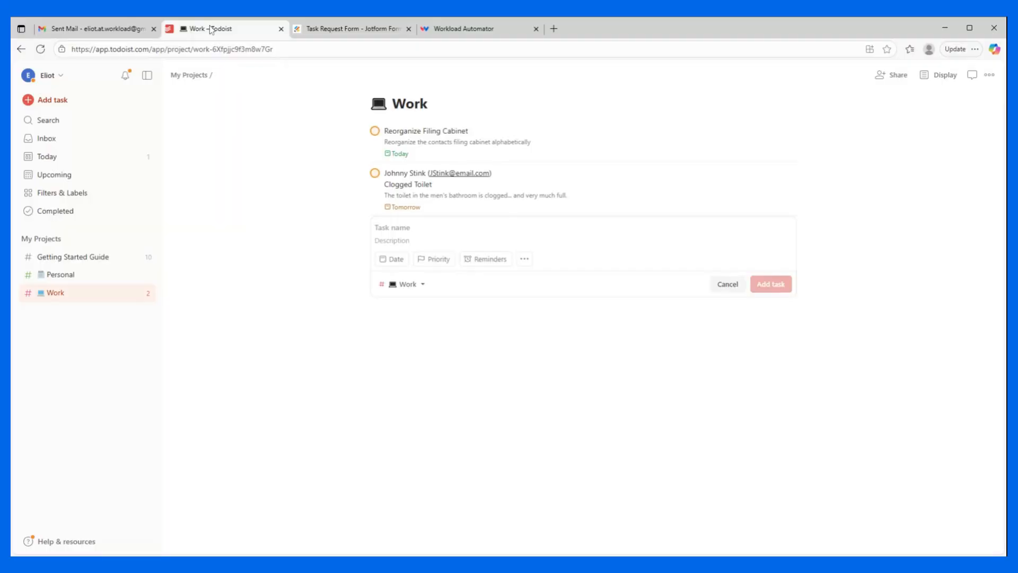
Step: Return to the Workload editor, finish the Todoist step, and turn the workflow on
left_click(463, 29)
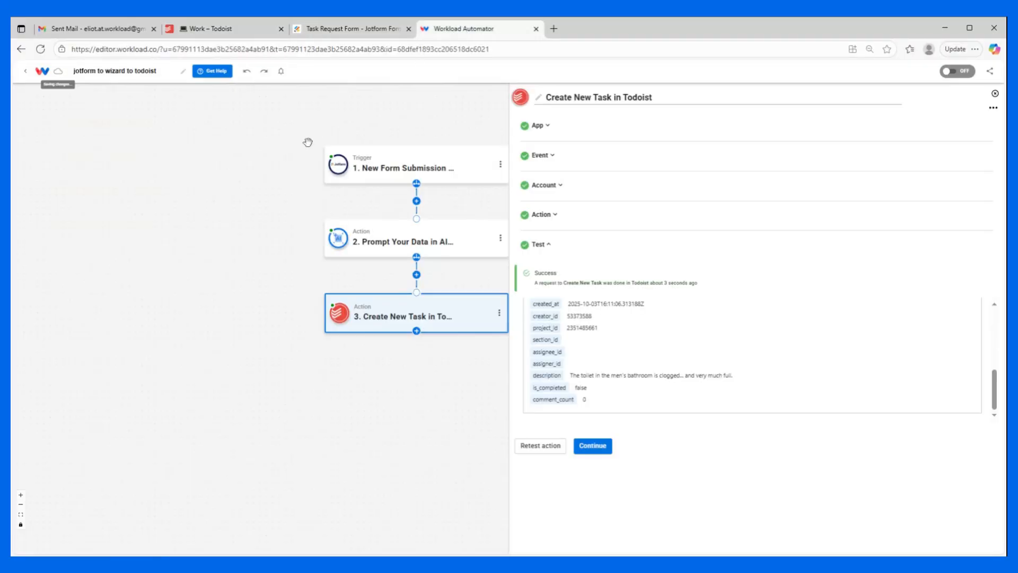
left_click(592, 446)
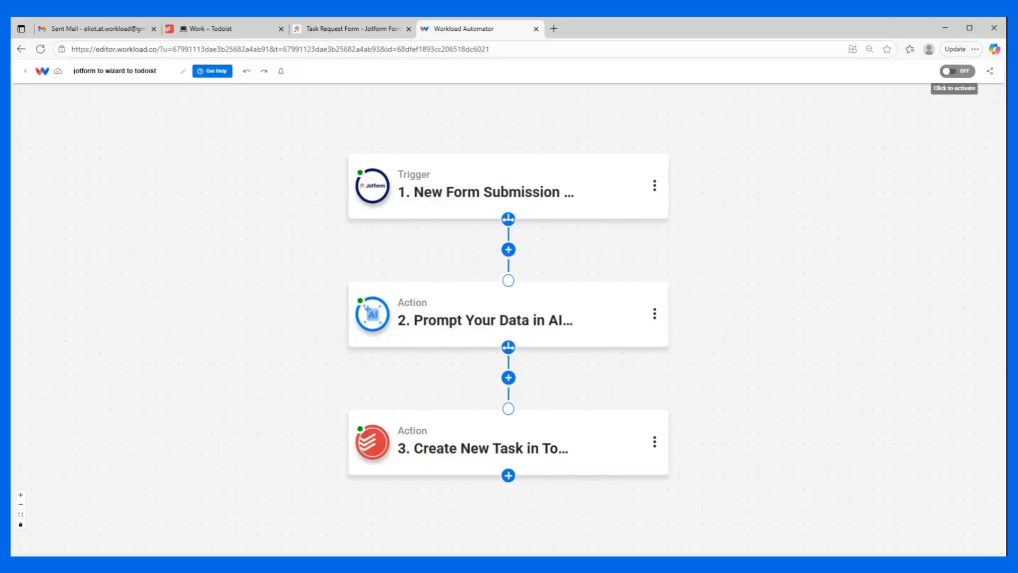
left_click(954, 70)
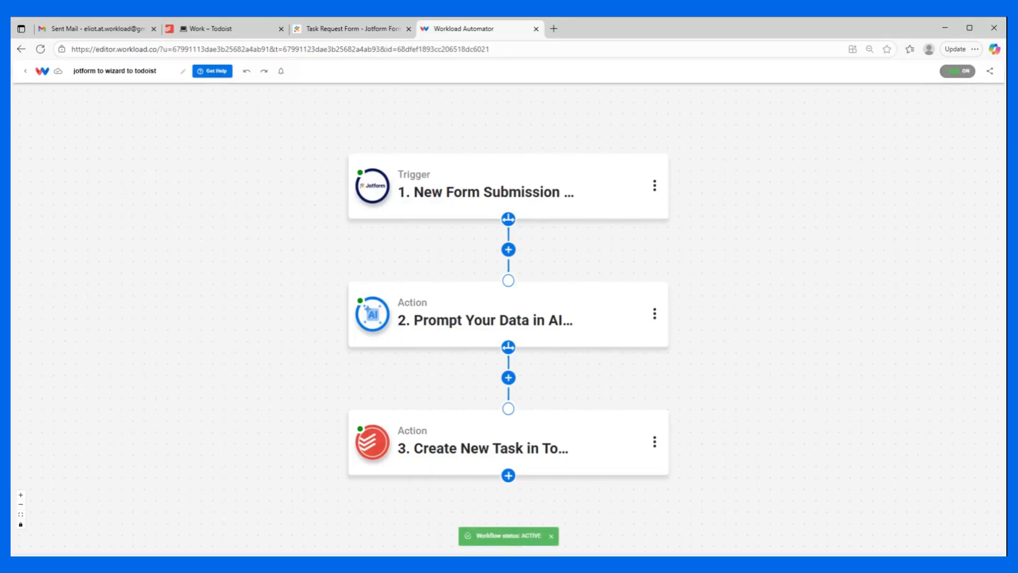